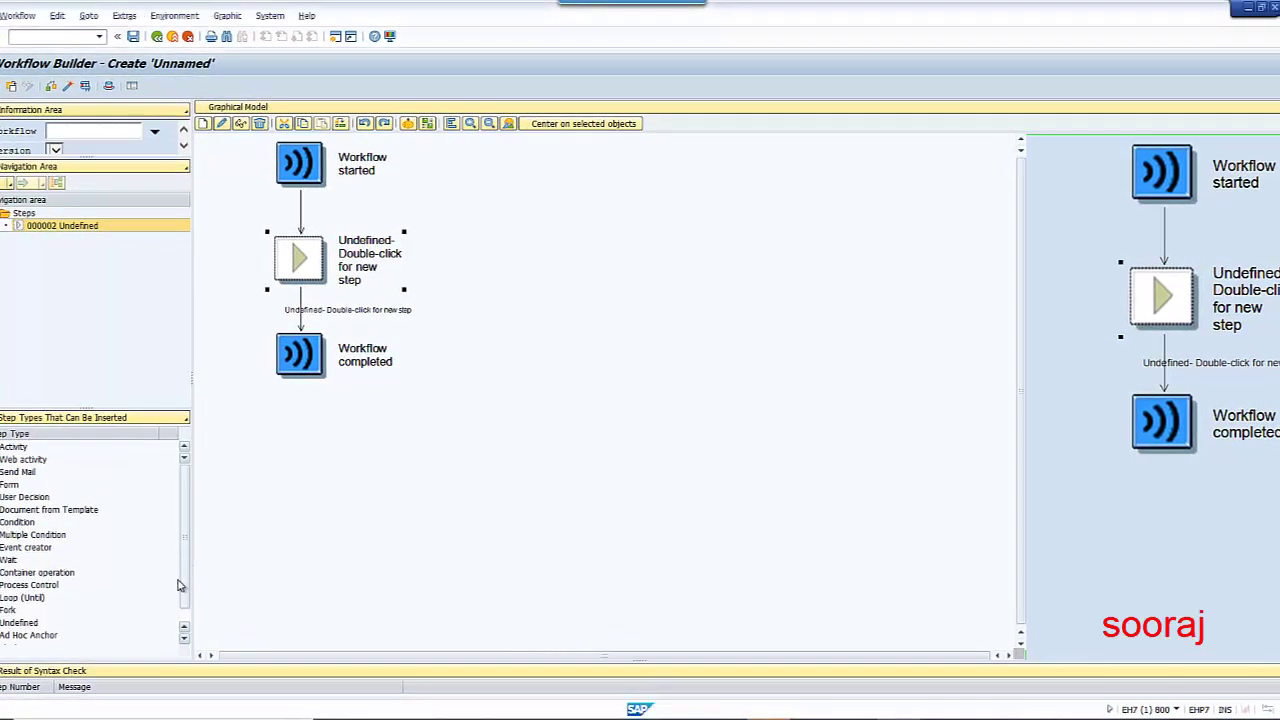
Step: Look over the Container operation and Loop (Until) step types, then open Step Selection for the undefined step
scroll(180, 586, "down", 1)
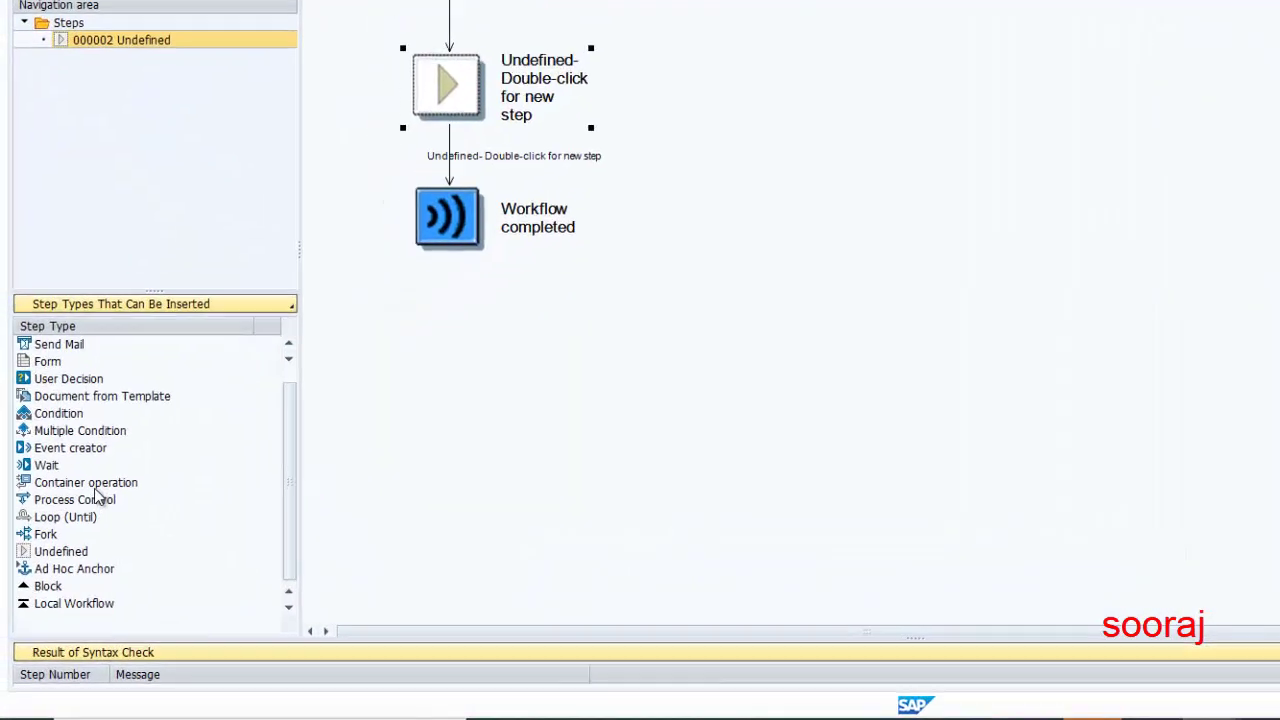
left_click(99, 481)
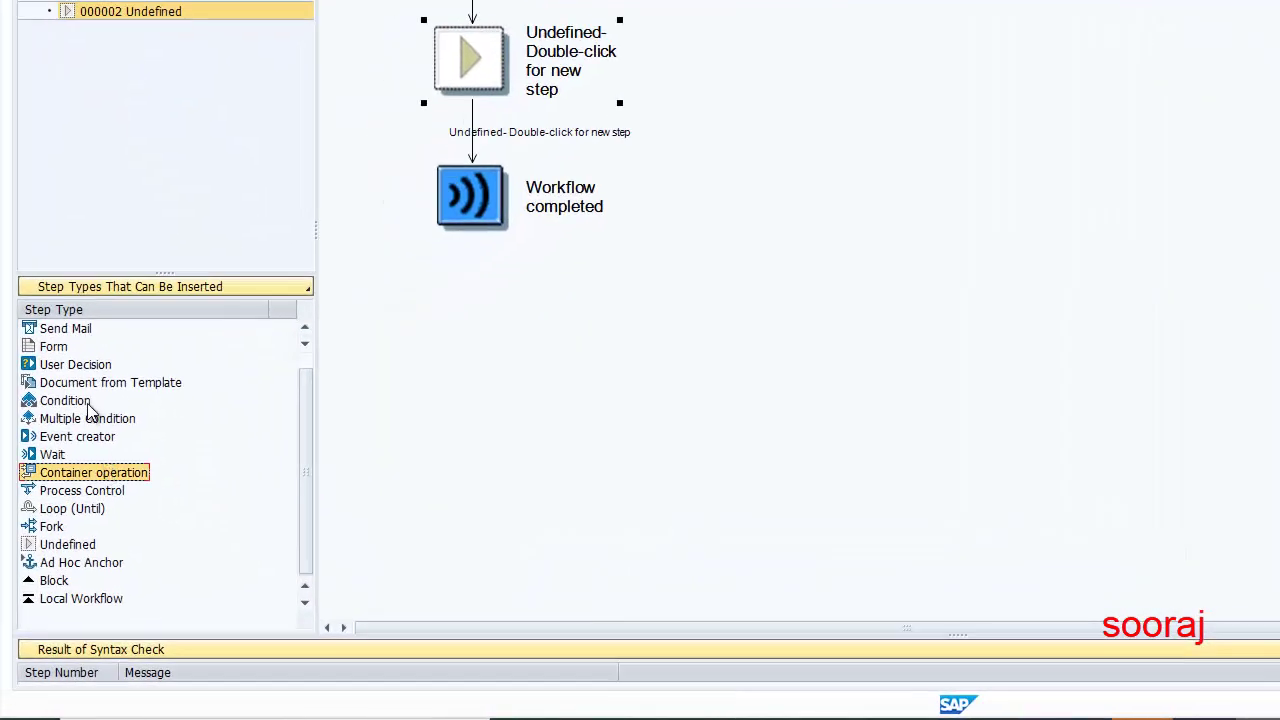
left_click(70, 510)
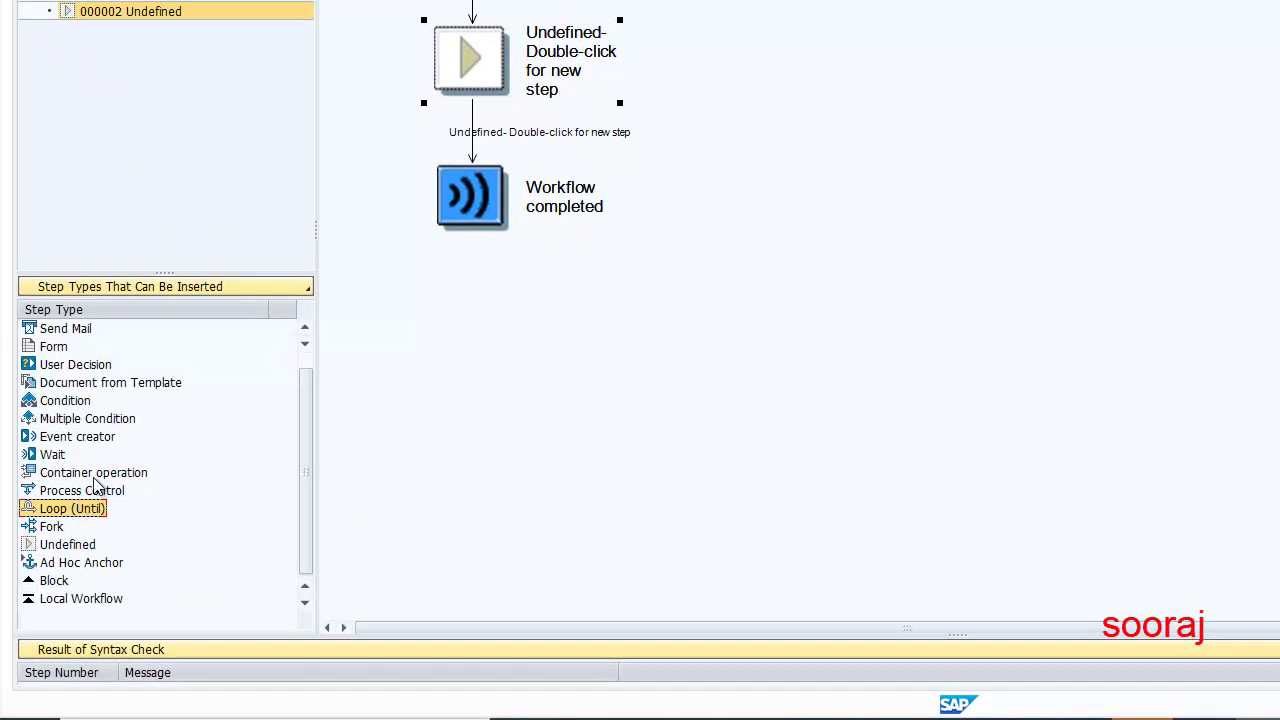
left_click(101, 480)
left_click(88, 509)
left_click(100, 474)
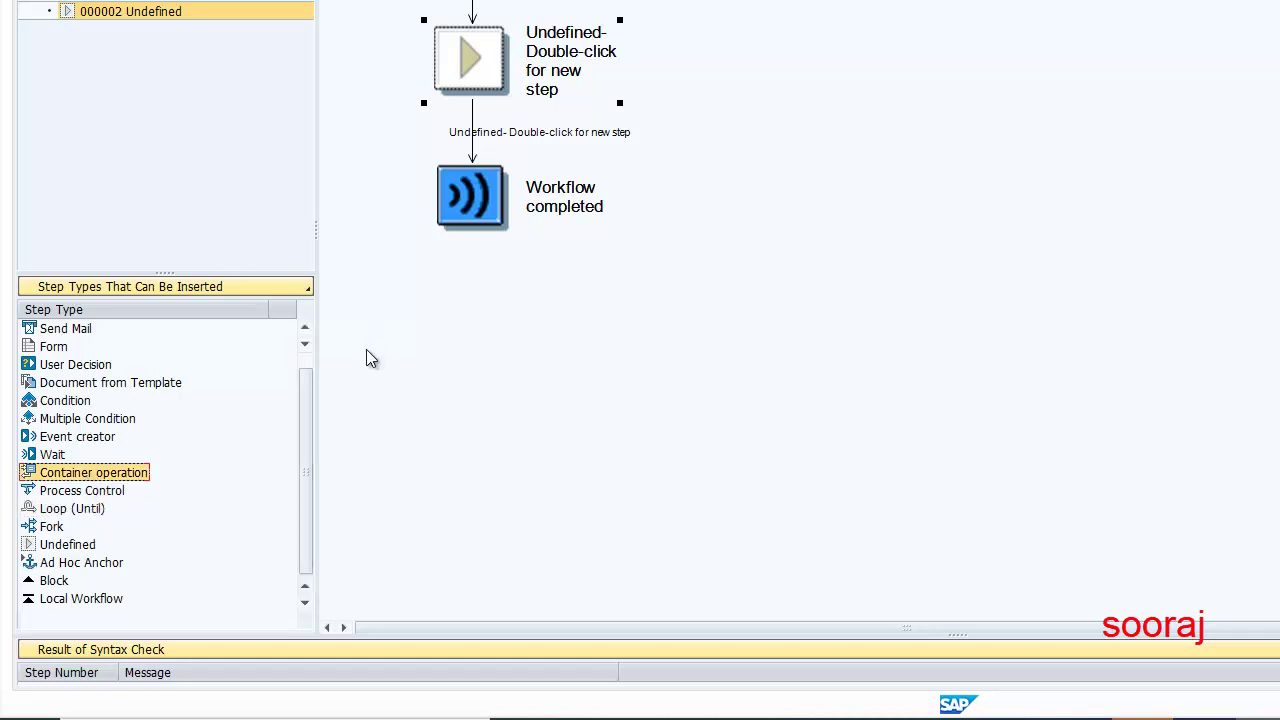
double_click(496, 72)
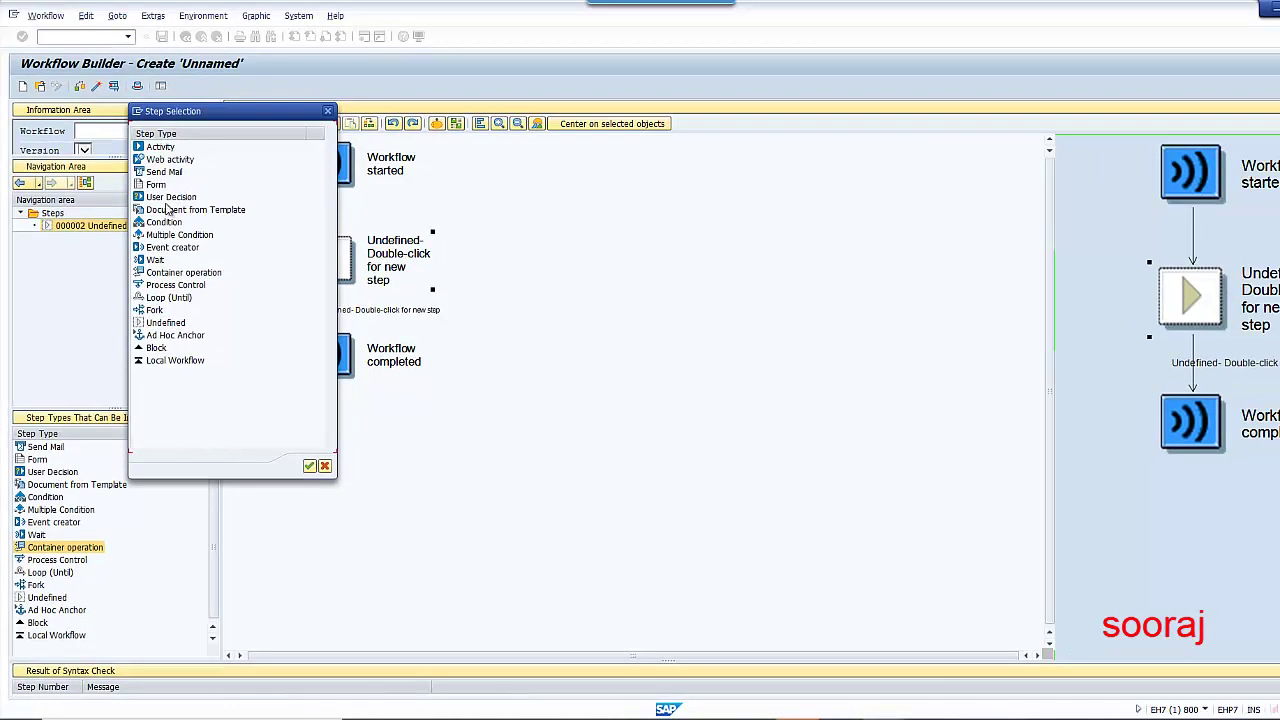
Step: Insert a Loop (Until) step named Loop step, leave its condition empty, and show the Workflow Container
double_click(170, 298)
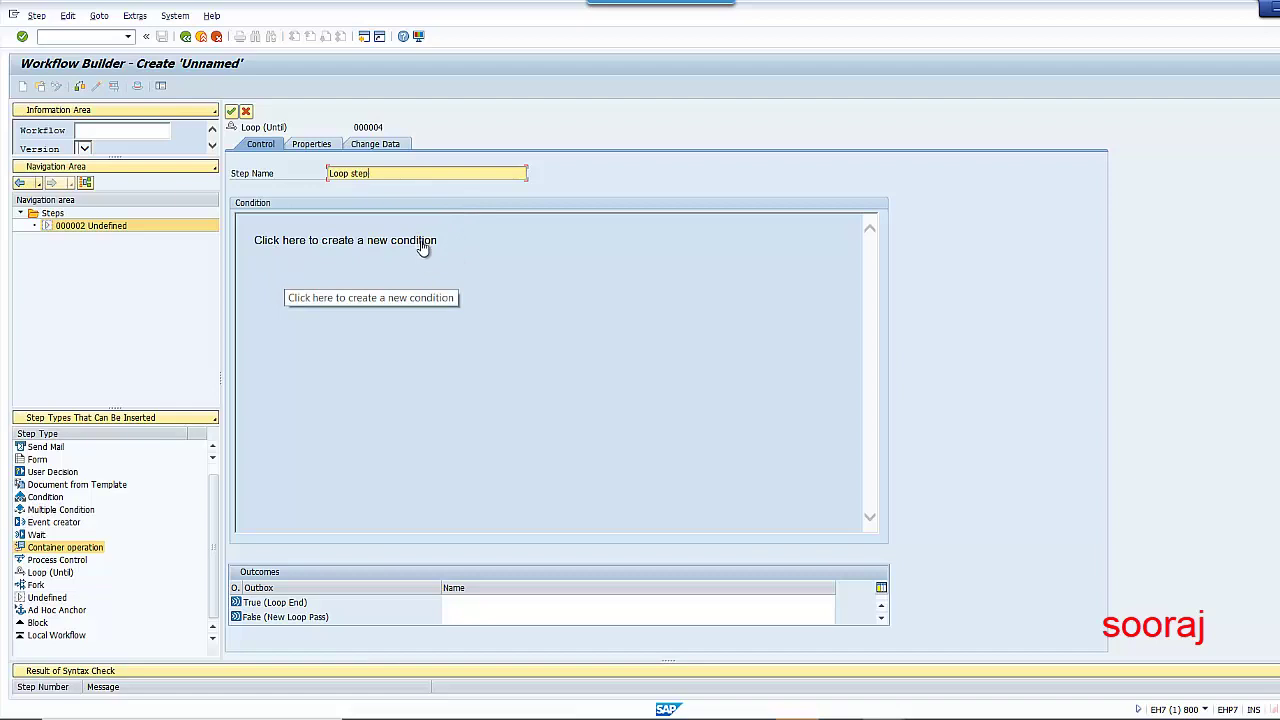
left_click(400, 298)
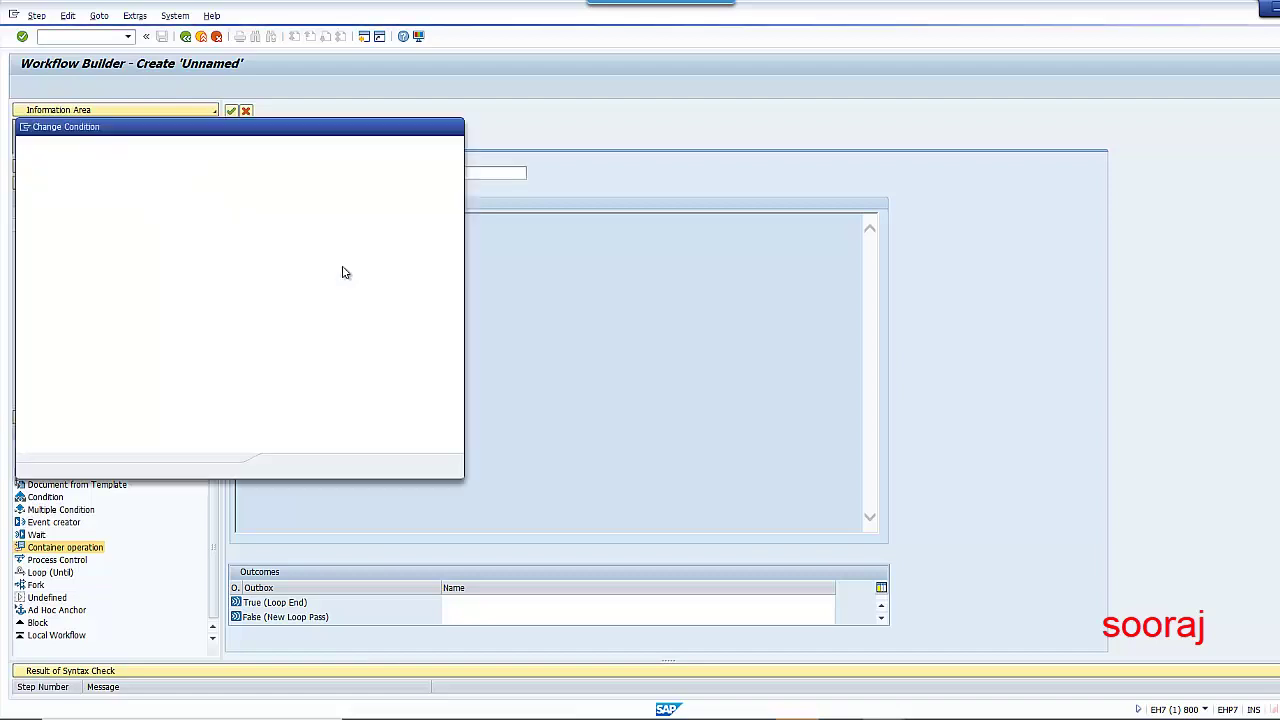
left_click(154, 176)
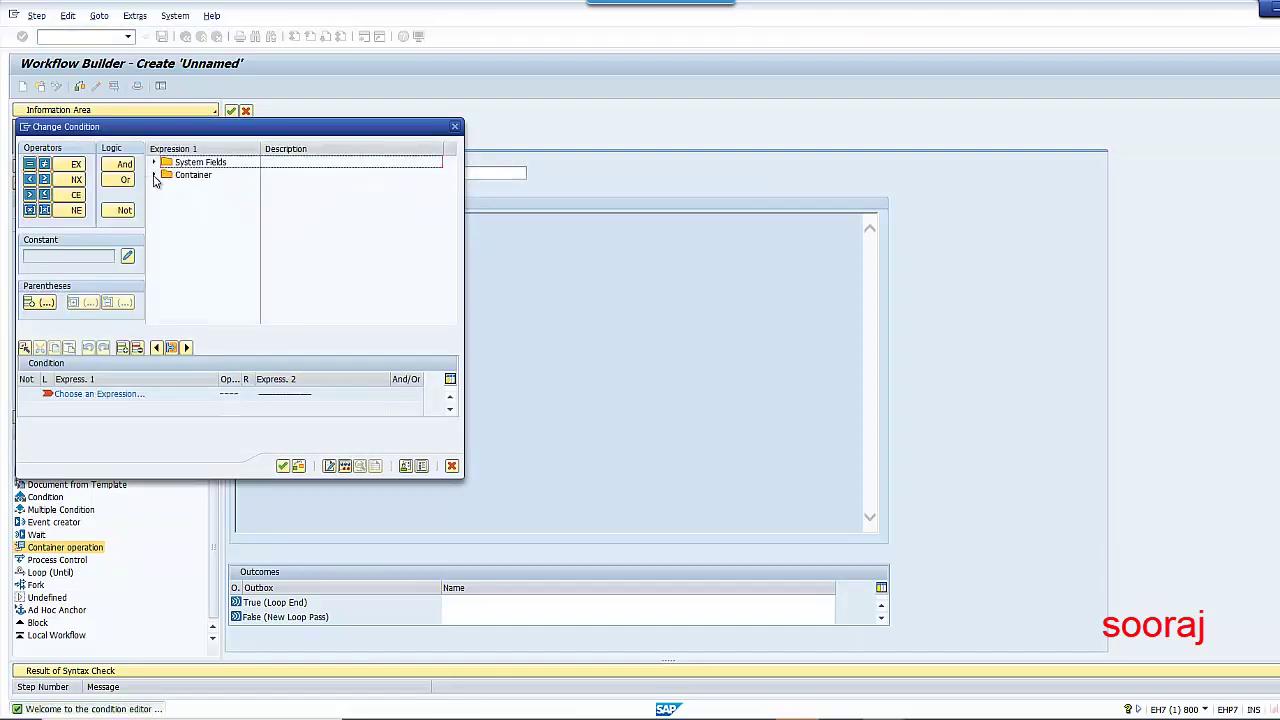
left_click(154, 176)
left_click(451, 466)
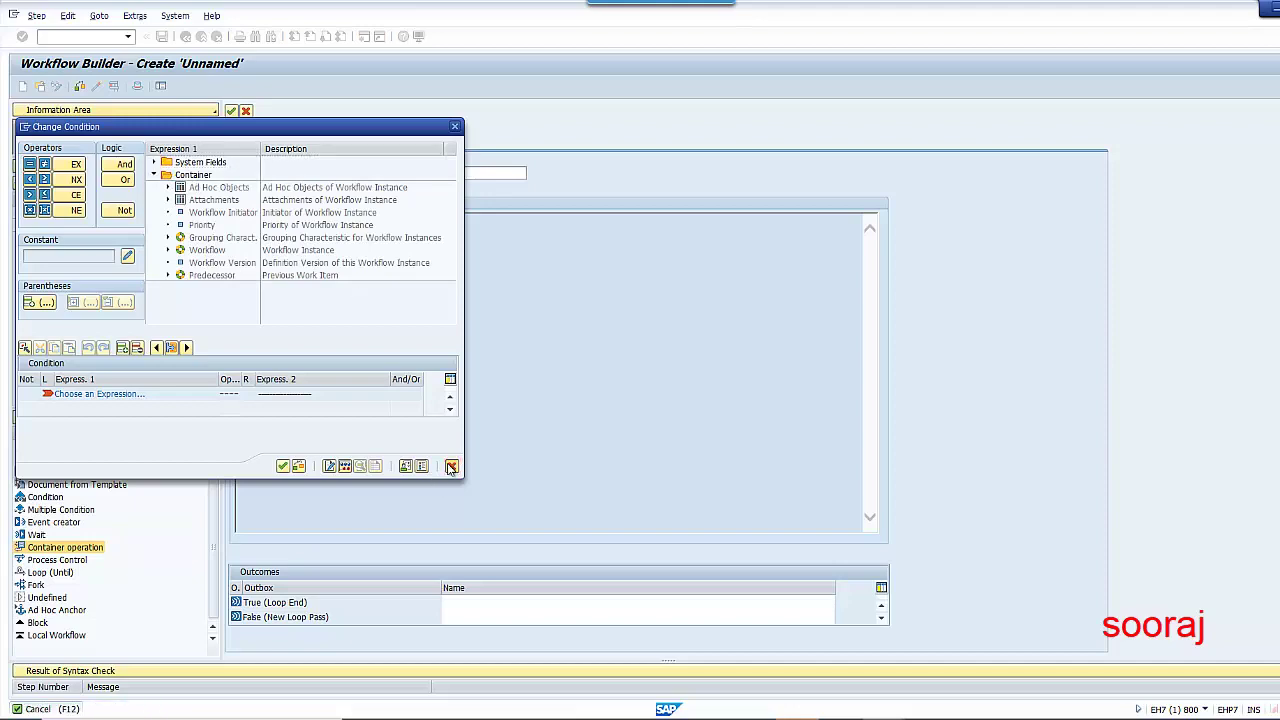
left_click(84, 417)
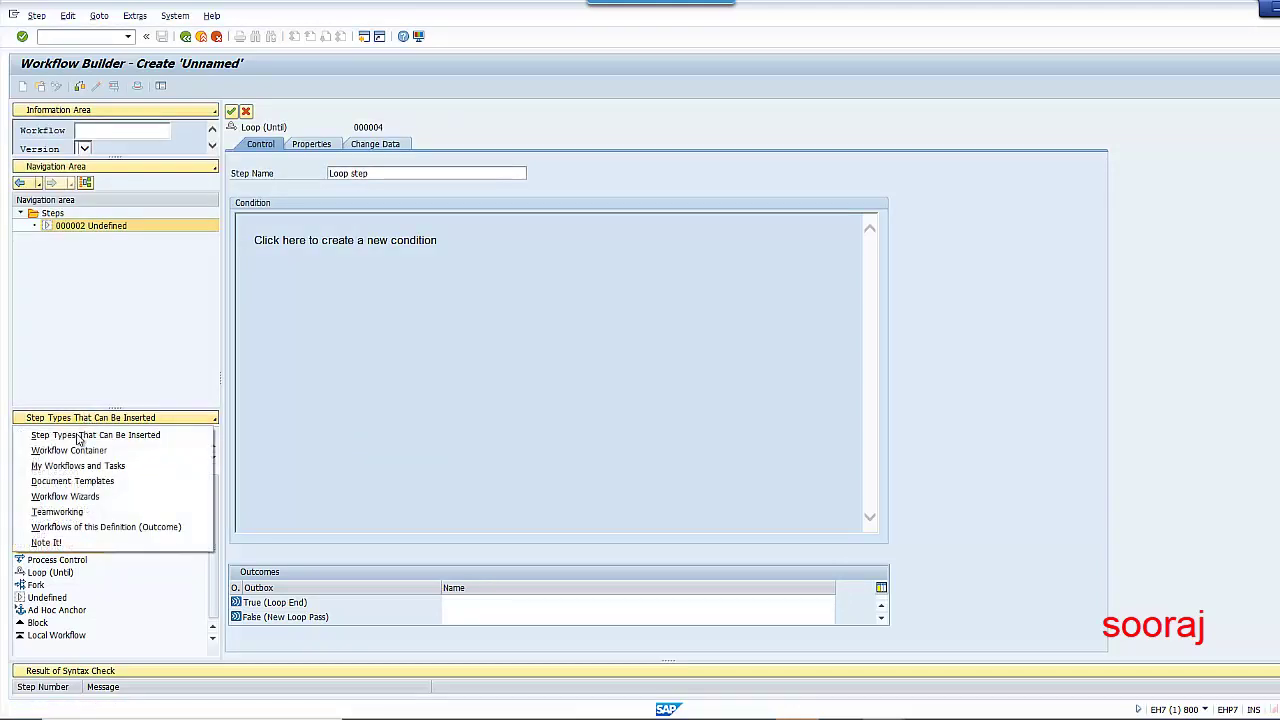
left_click(106, 449)
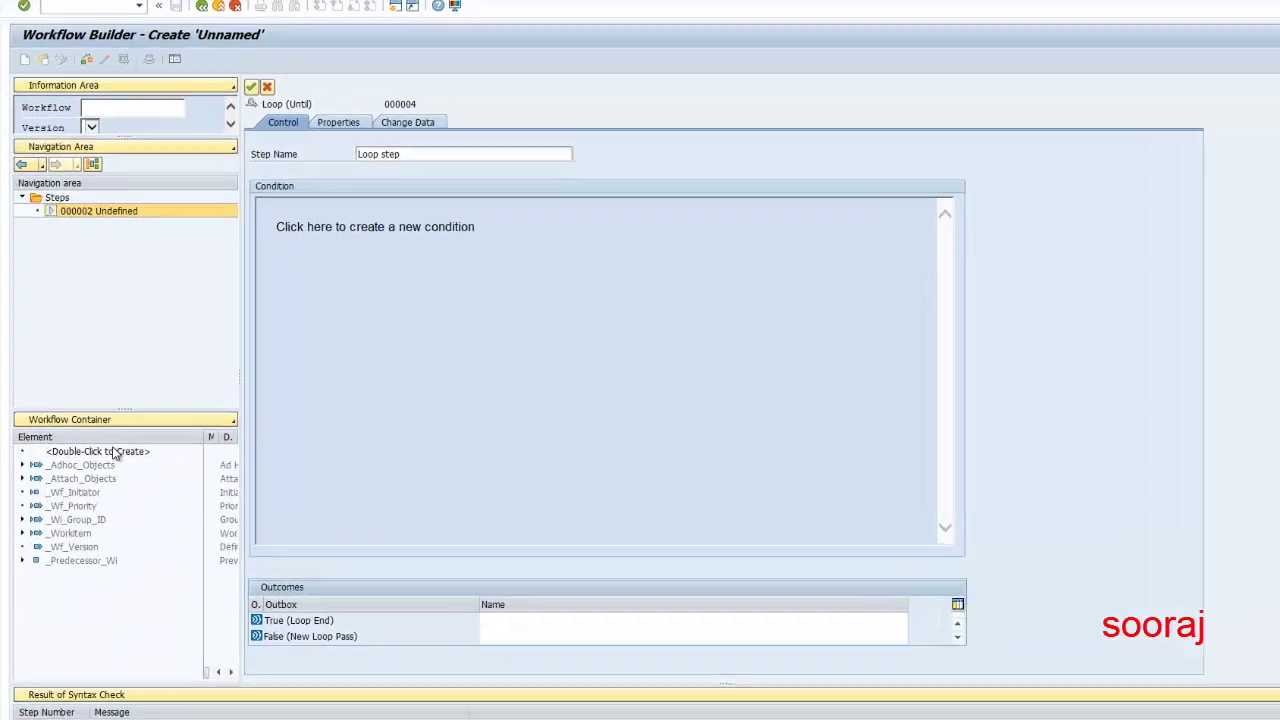
Step: Create a container element 'counter', with name and description counter, of ABAP dictionary type NUM1
double_click(115, 452)
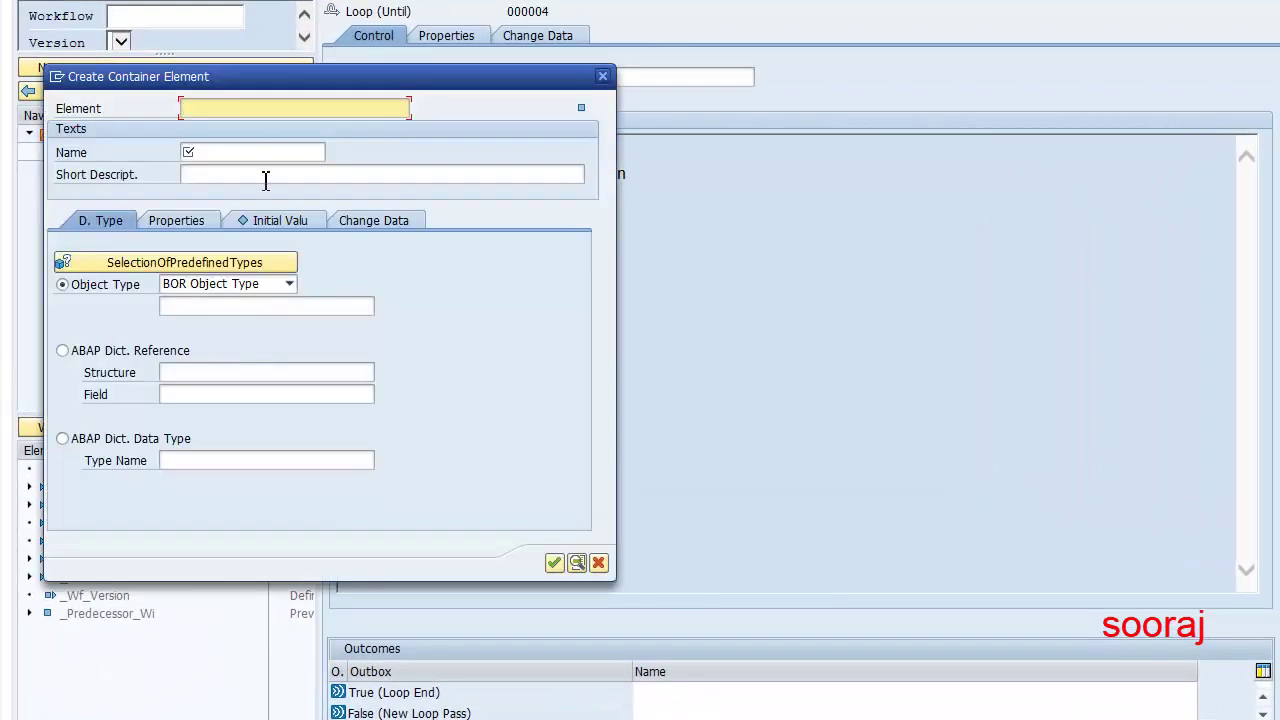
type("counter")
key("Tab")
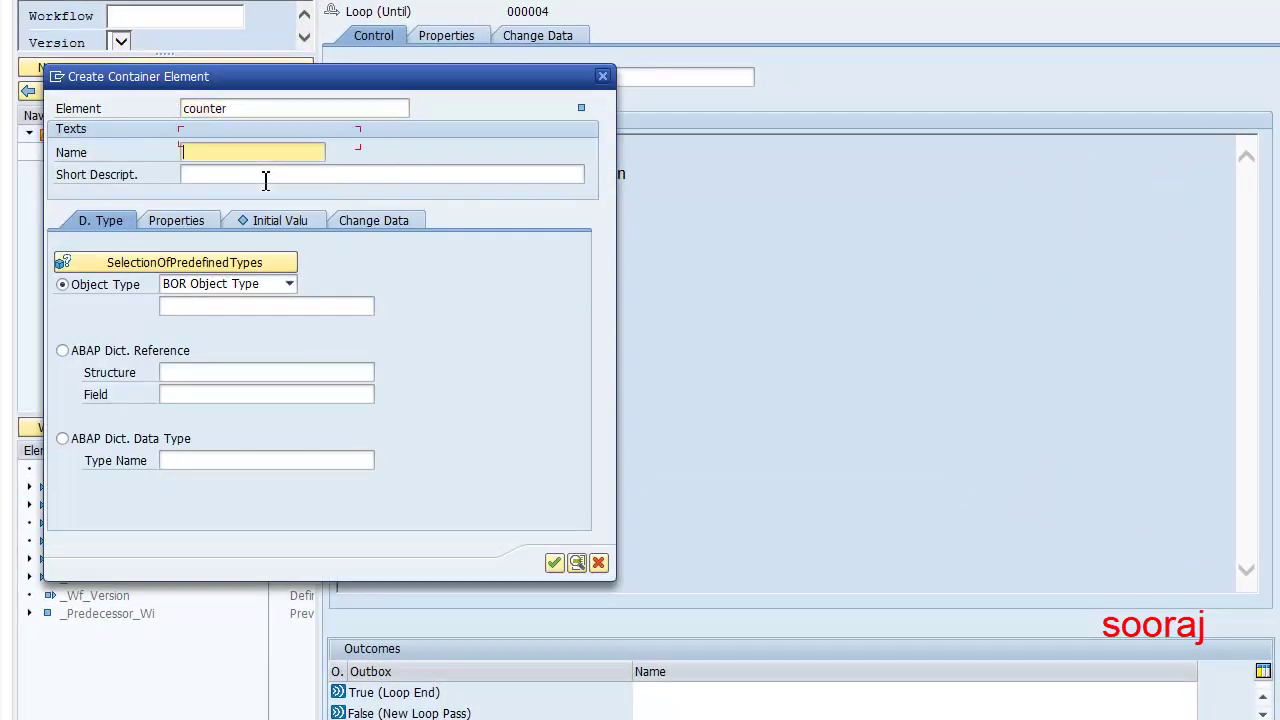
type("counter")
key("Tab")
type("co")
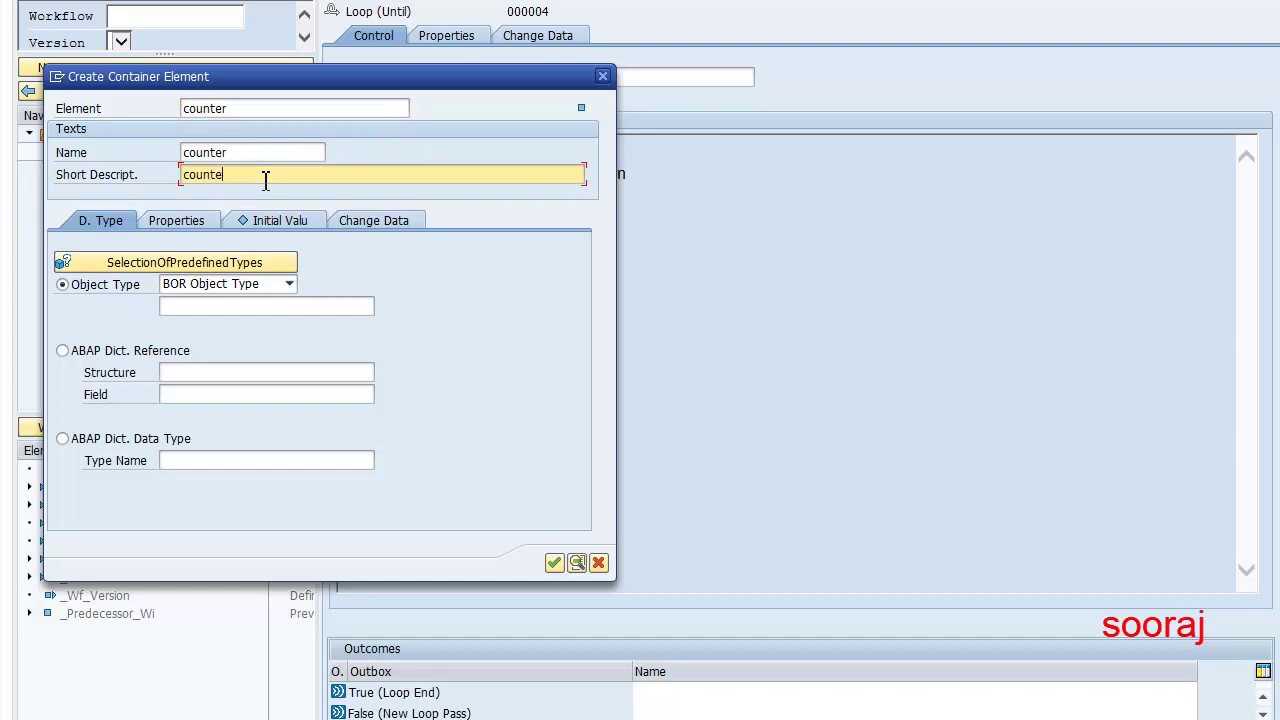
left_click(128, 441)
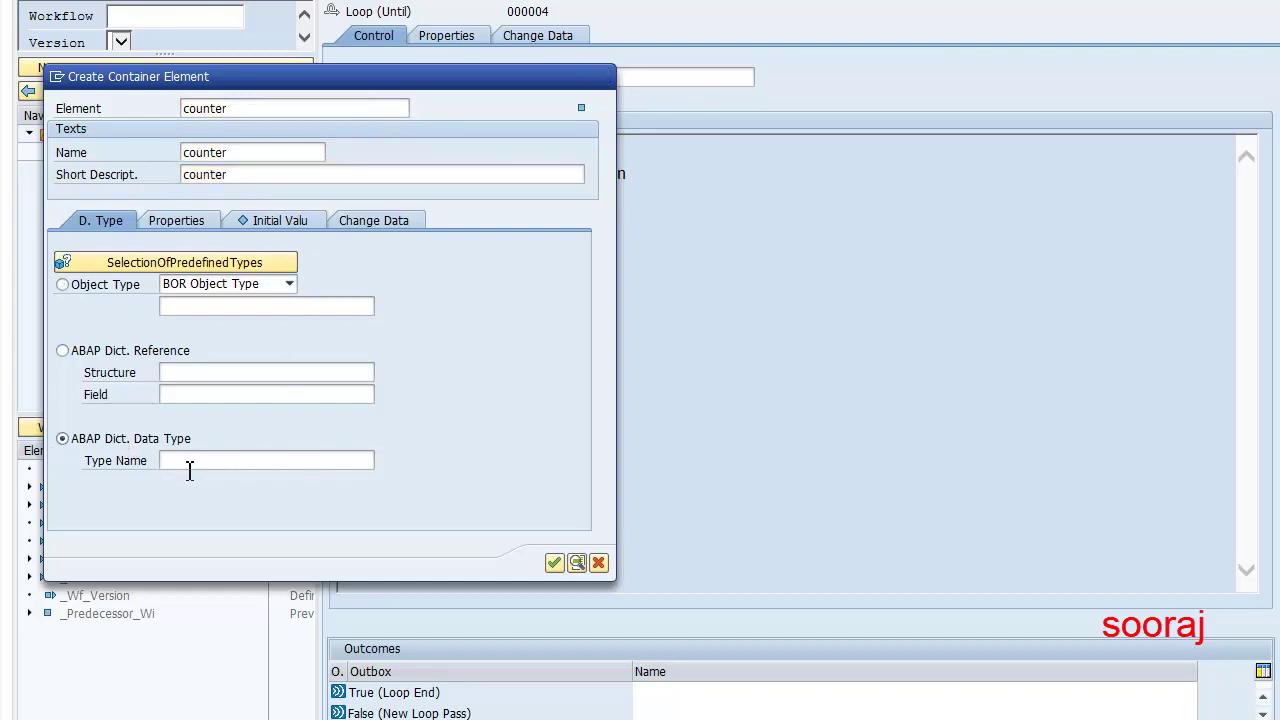
left_click(200, 465)
type("num1")
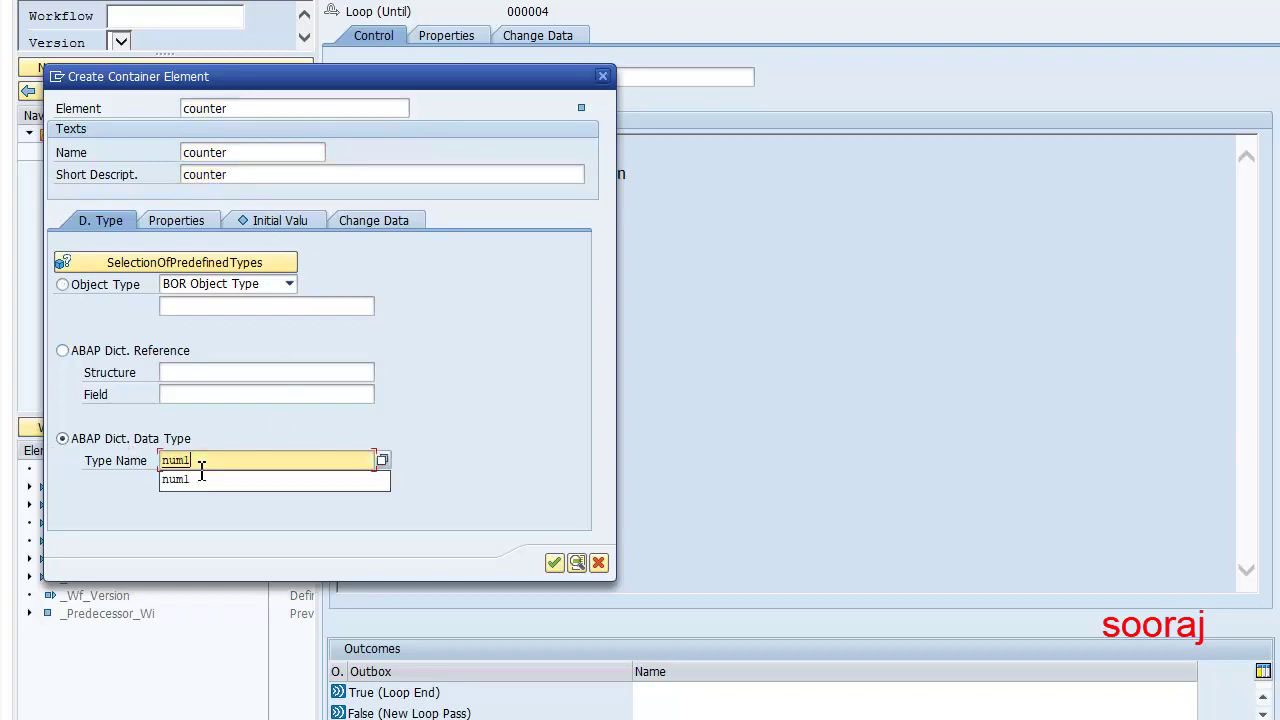
left_click(201, 478)
left_click(553, 562)
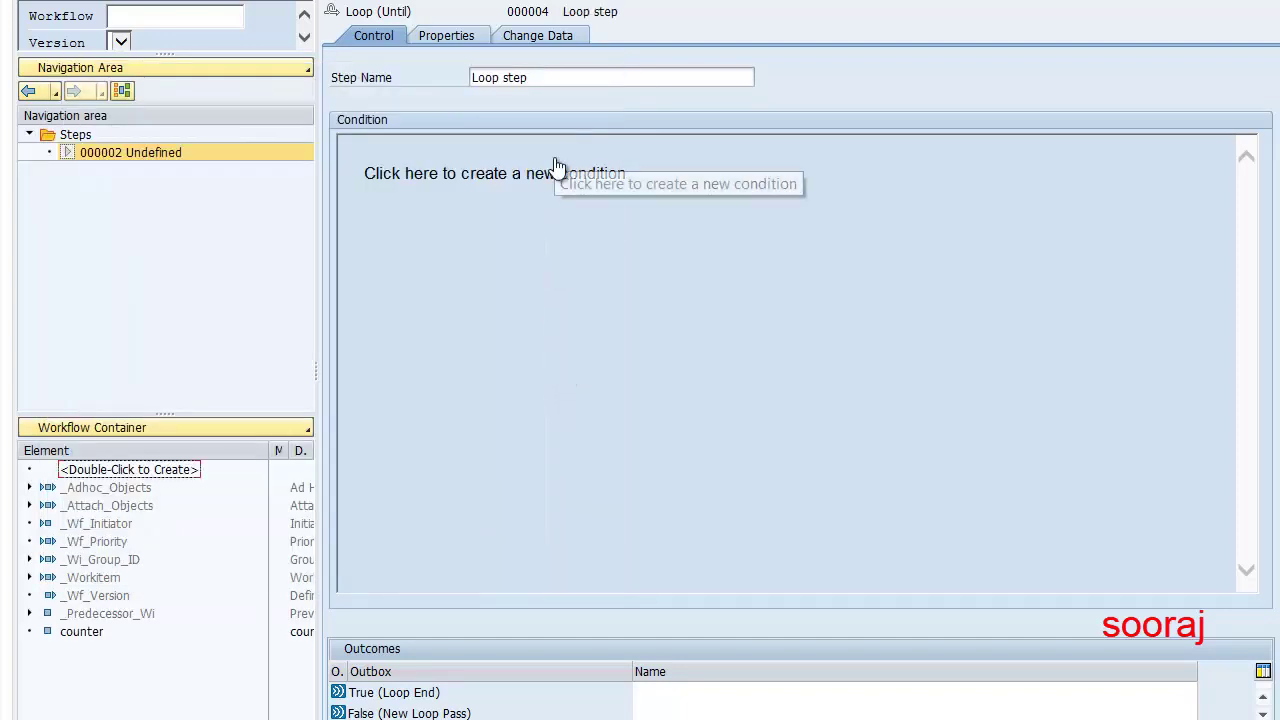
Step: Build the loop condition &counter& = 5 from the counter element and constant 5, then save it
left_click(558, 179)
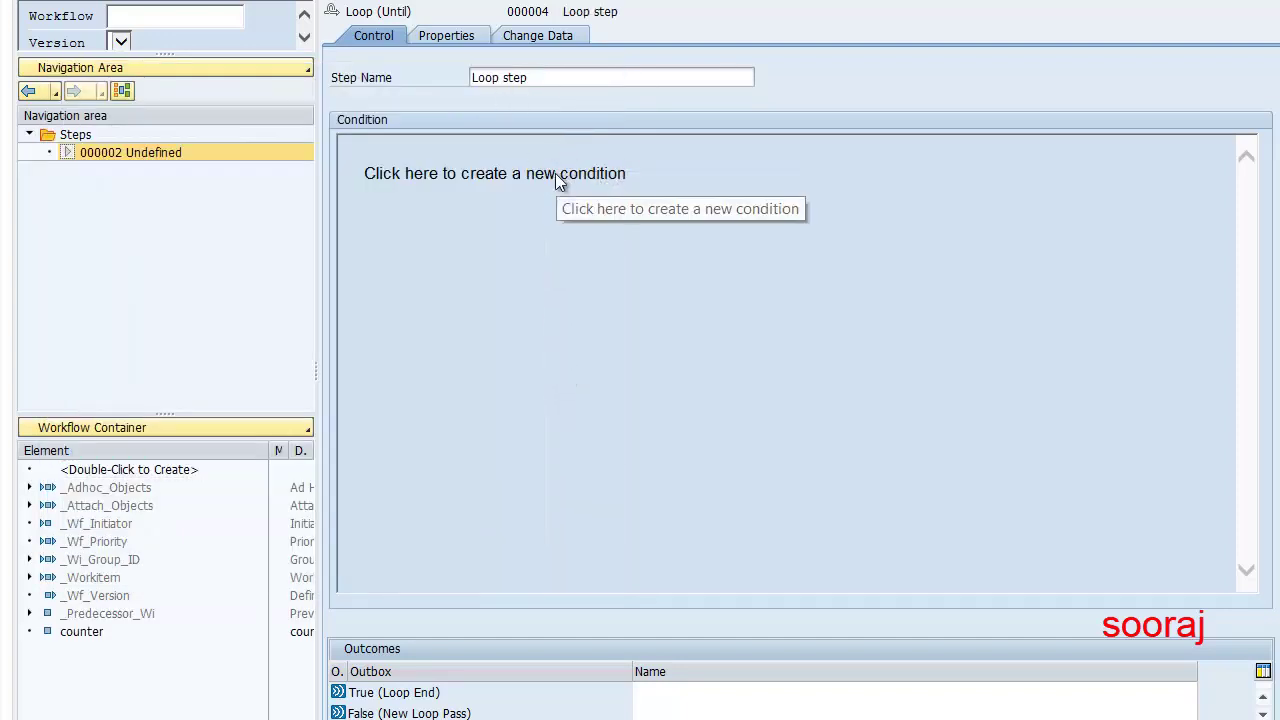
left_click(557, 175)
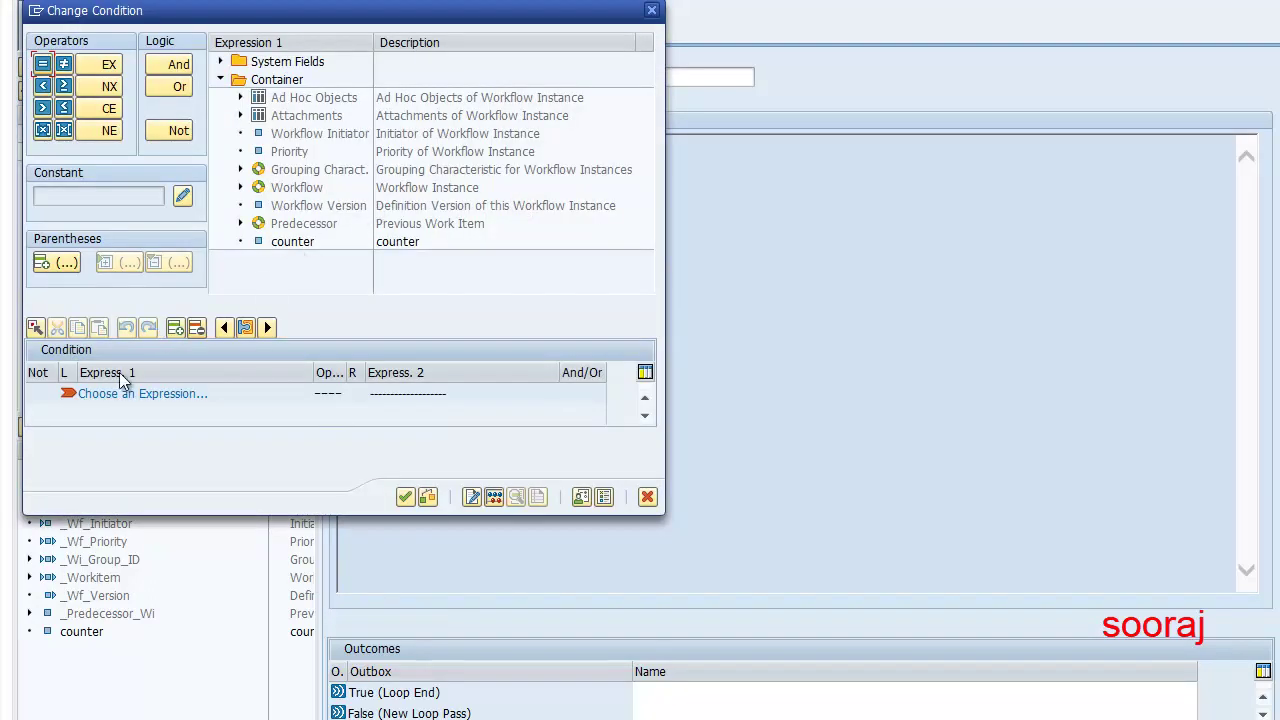
double_click(297, 240)
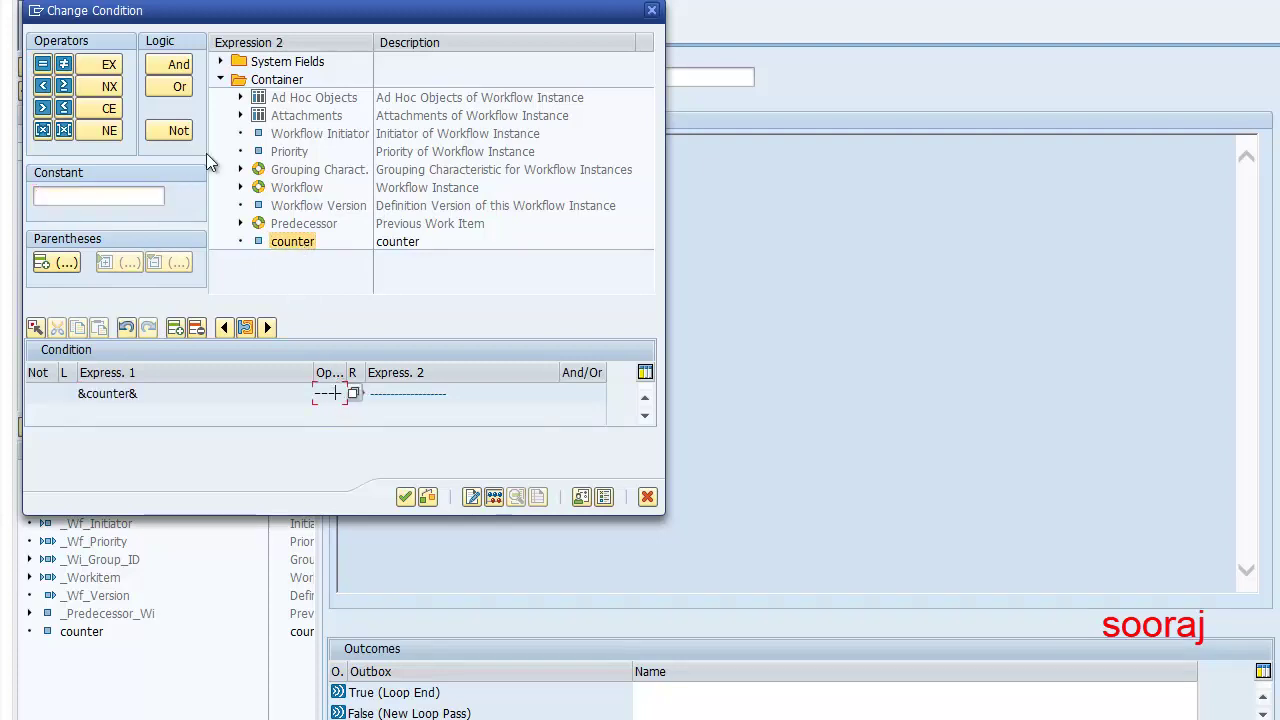
left_click(44, 66)
left_click(421, 395)
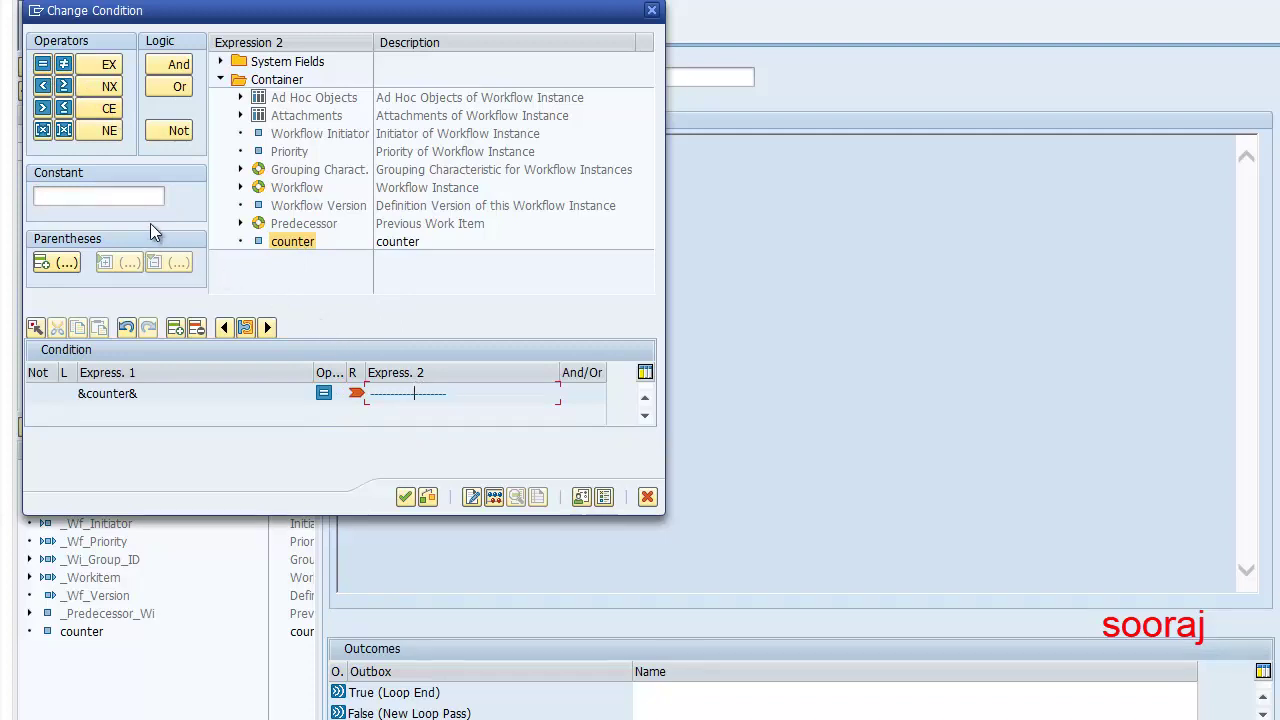
left_click(143, 196)
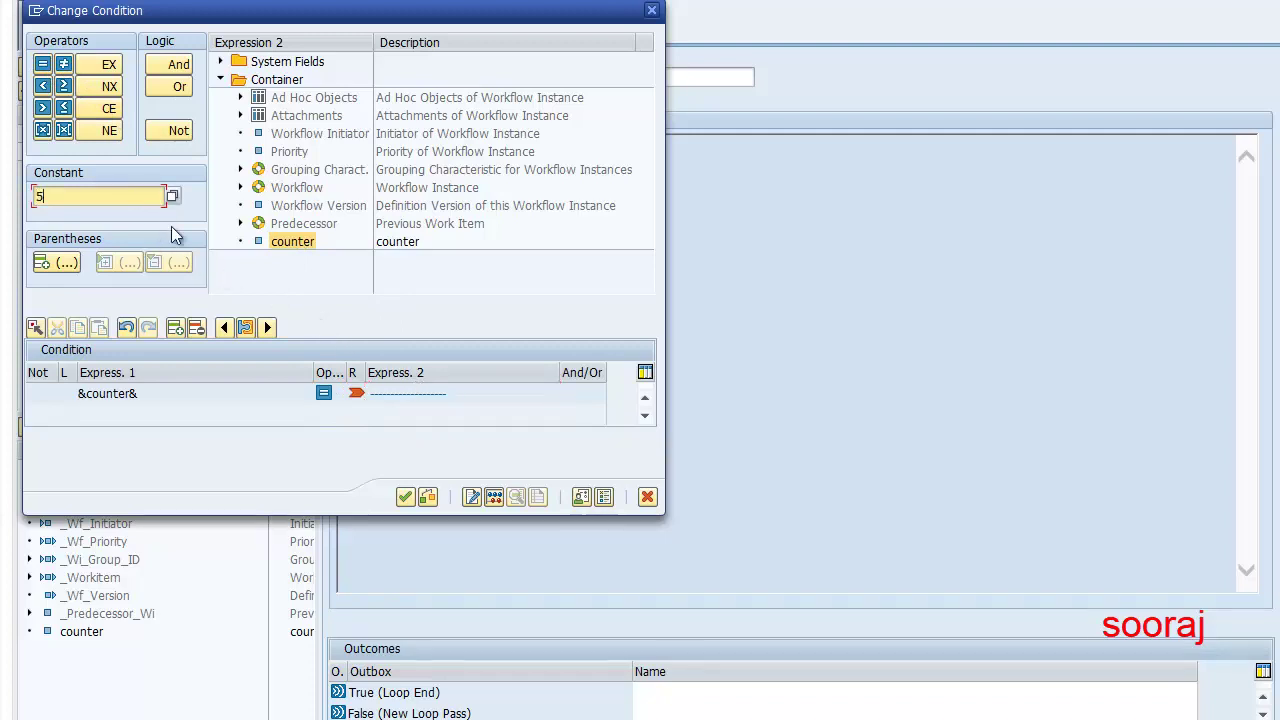
type("5")
key("Return")
left_click(408, 497)
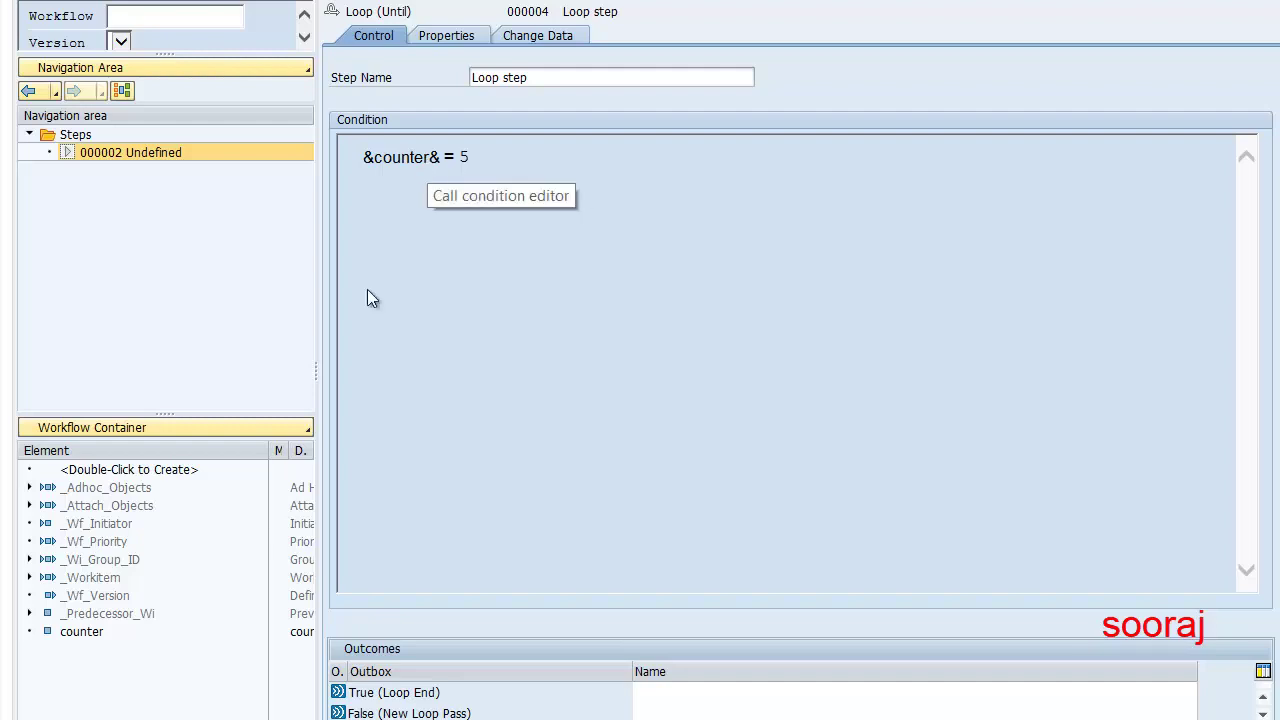
Step: Give the counter element an initial value of 1 and confirm
double_click(98, 631)
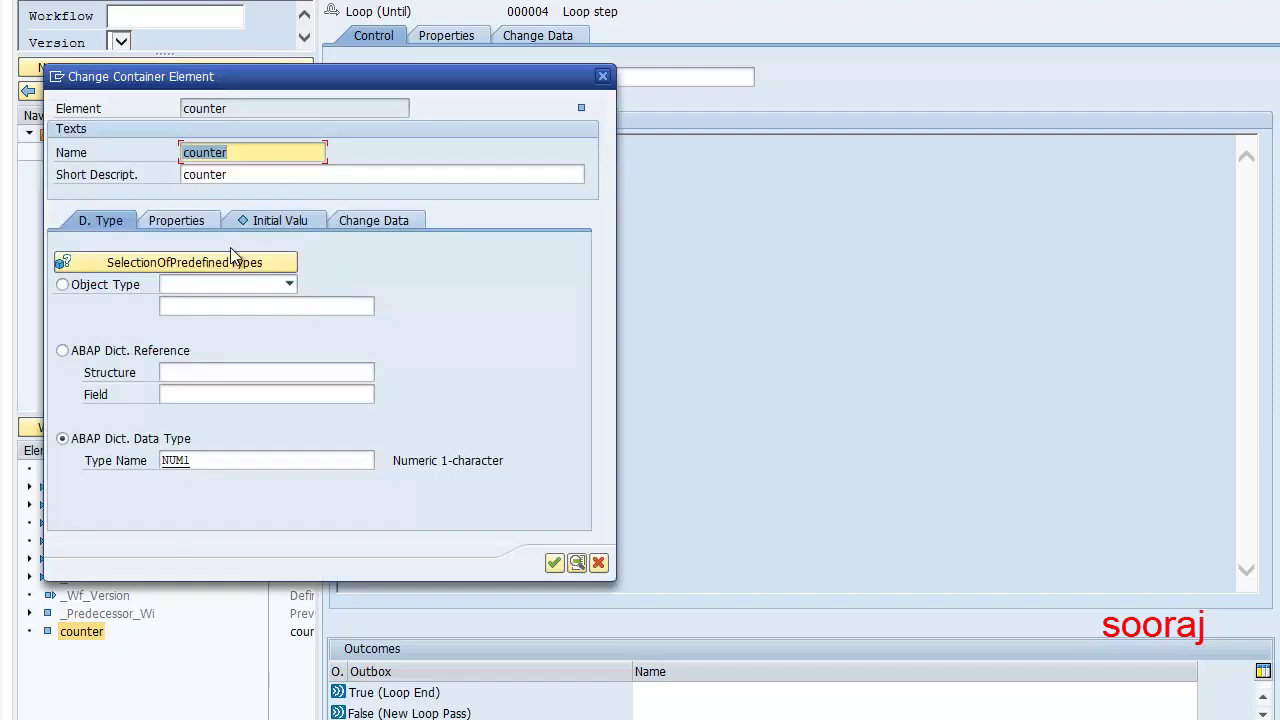
left_click(185, 225)
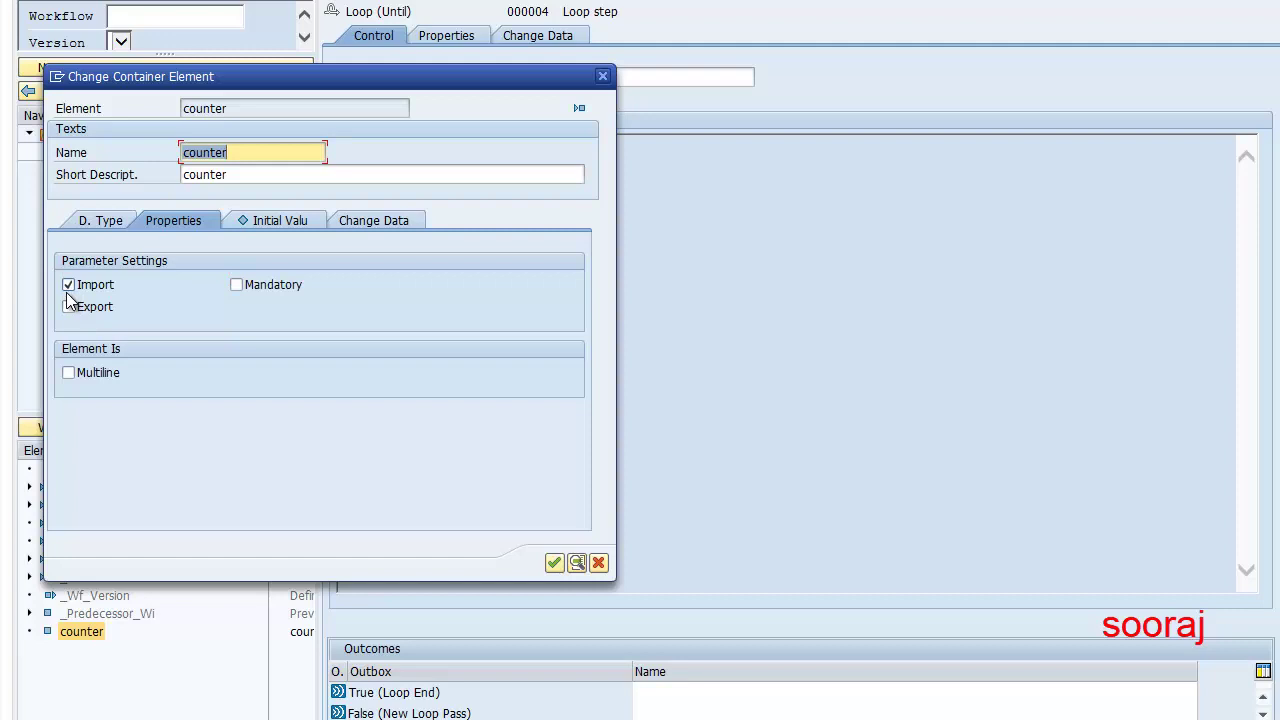
left_click(263, 230)
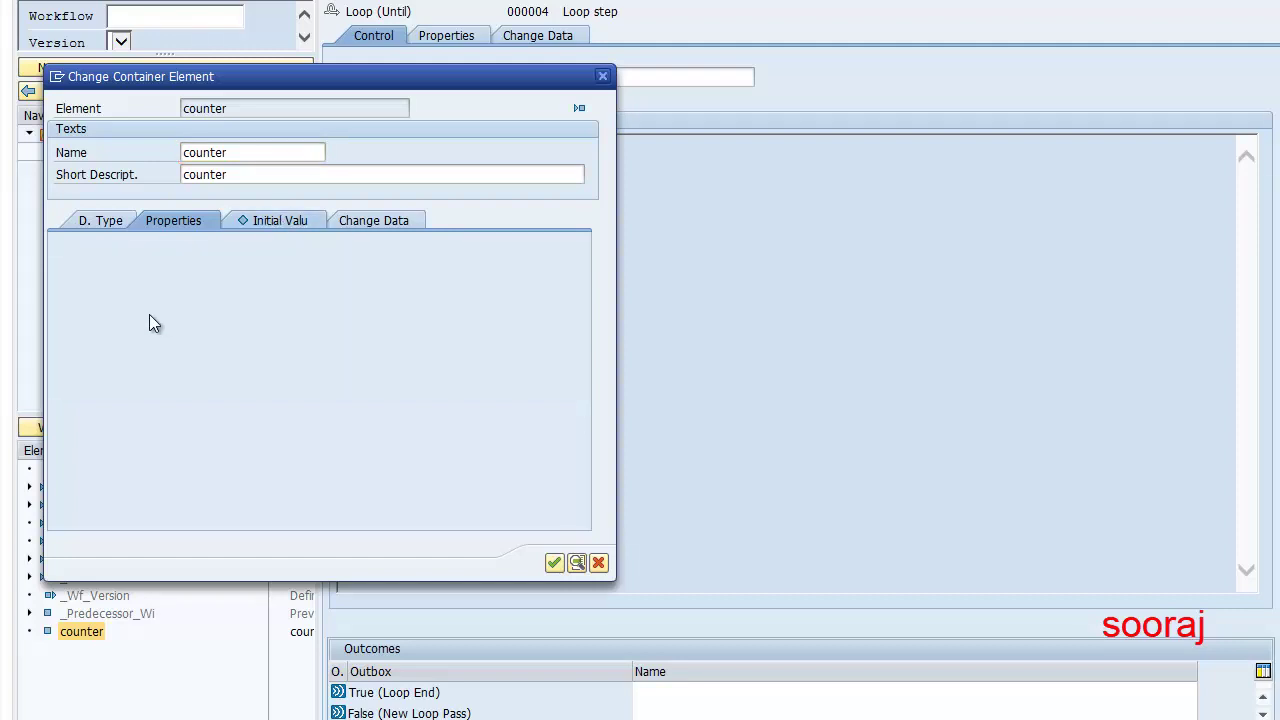
type("1")
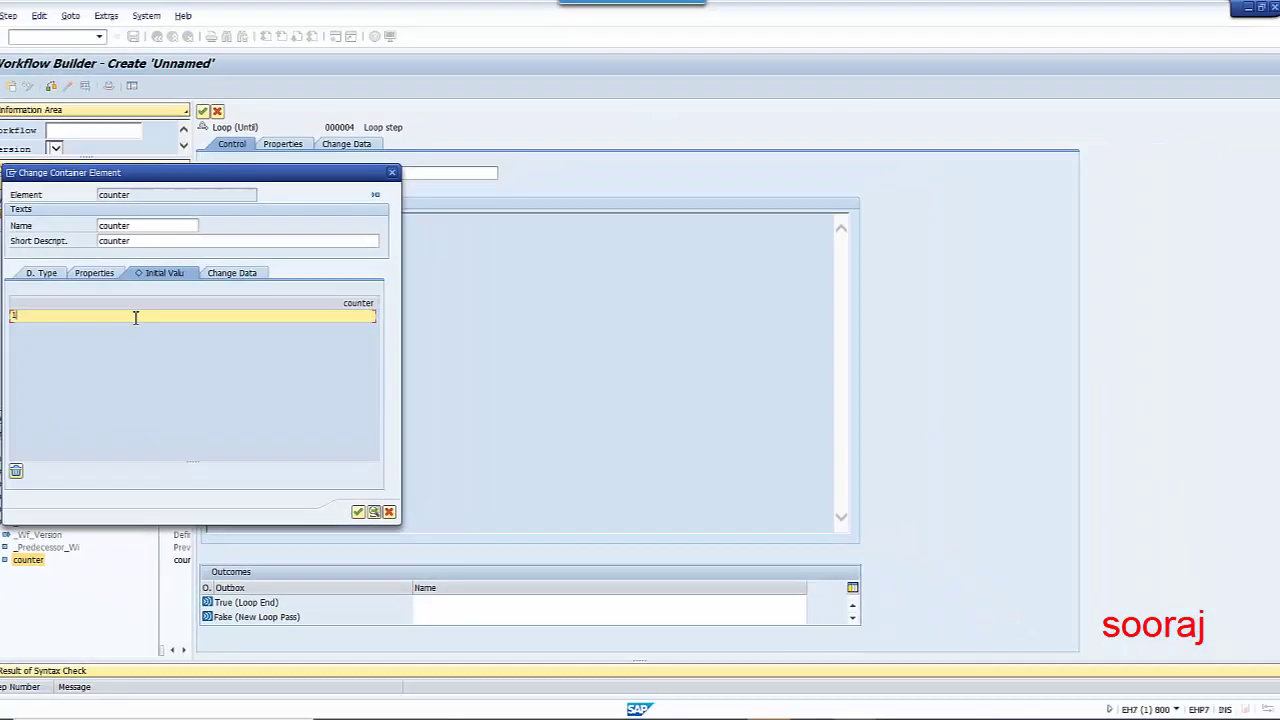
left_click(358, 512)
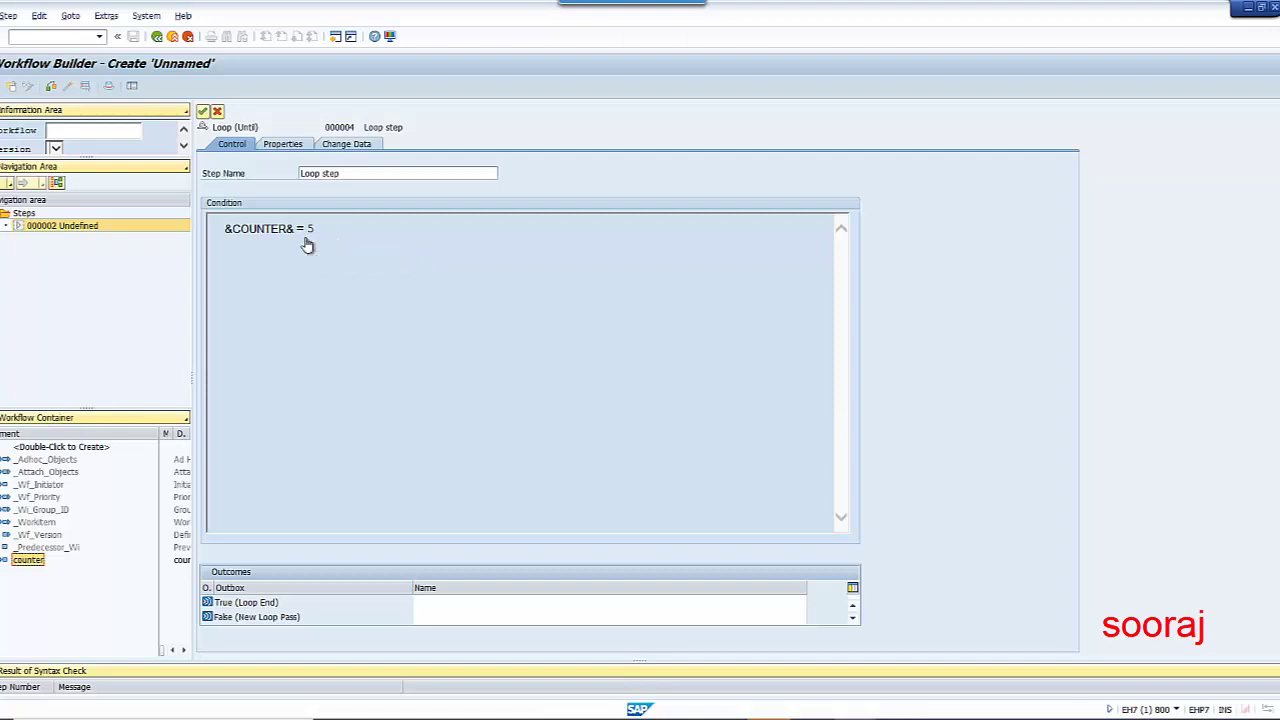
Step: Name the False outcome 'New loop' and the True outcome 'Loop end', then transfer the loop to the graph
left_click(421, 617)
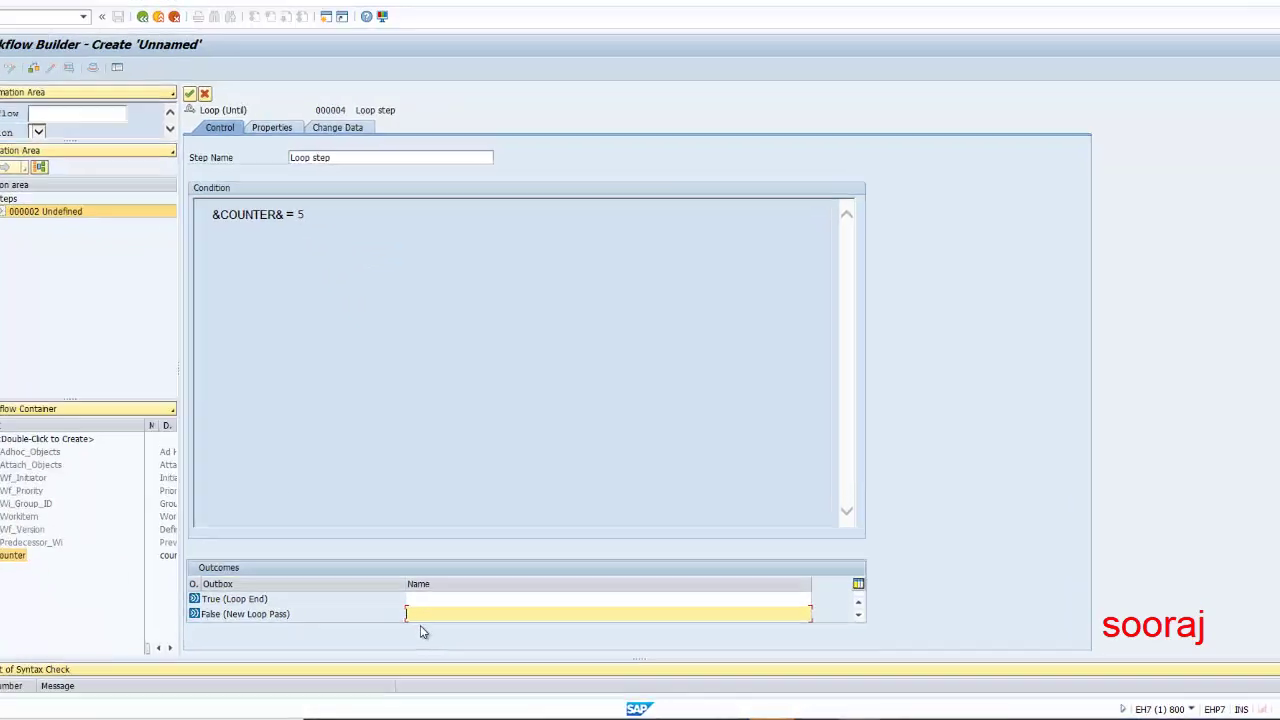
type("N")
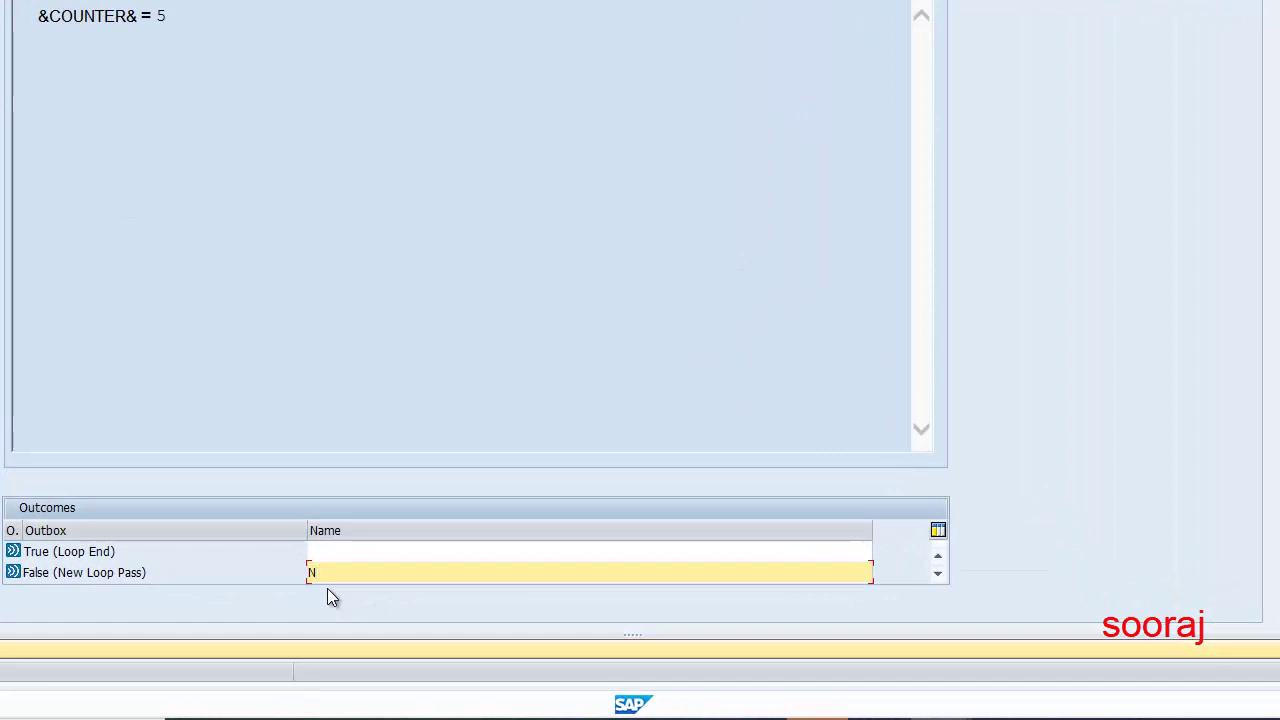
type("ew ")
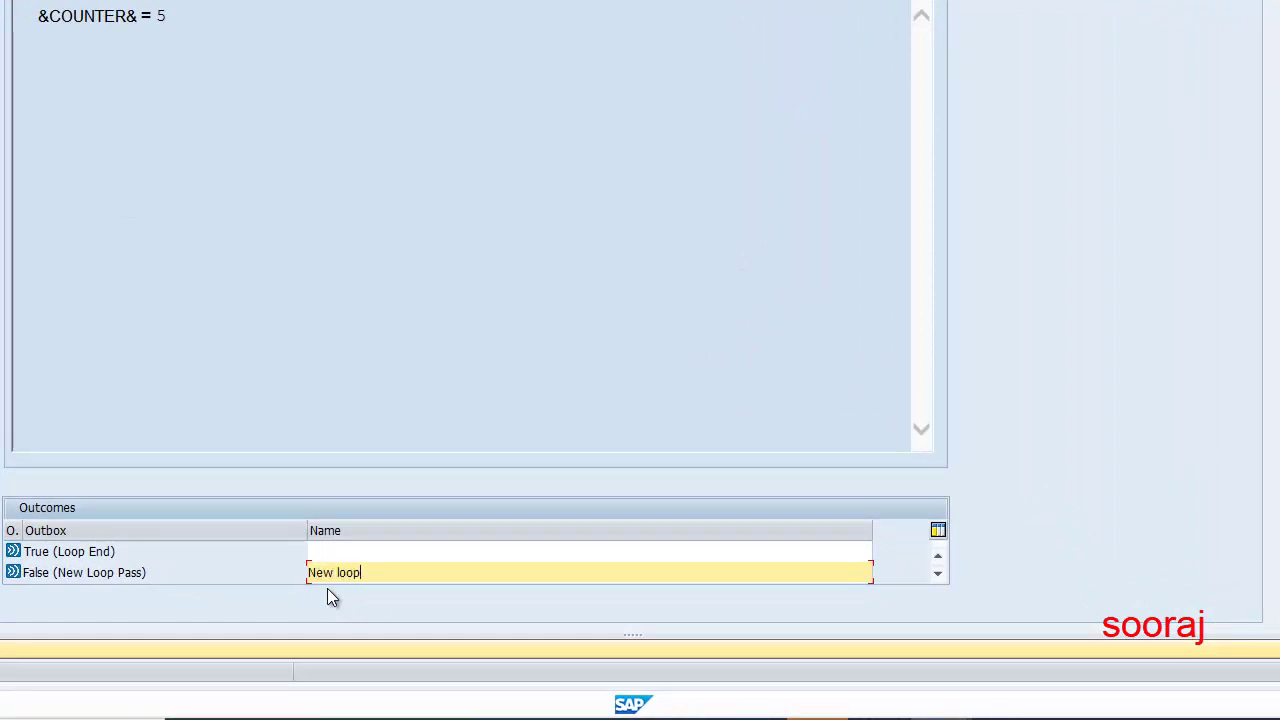
type("loop")
left_click(451, 554)
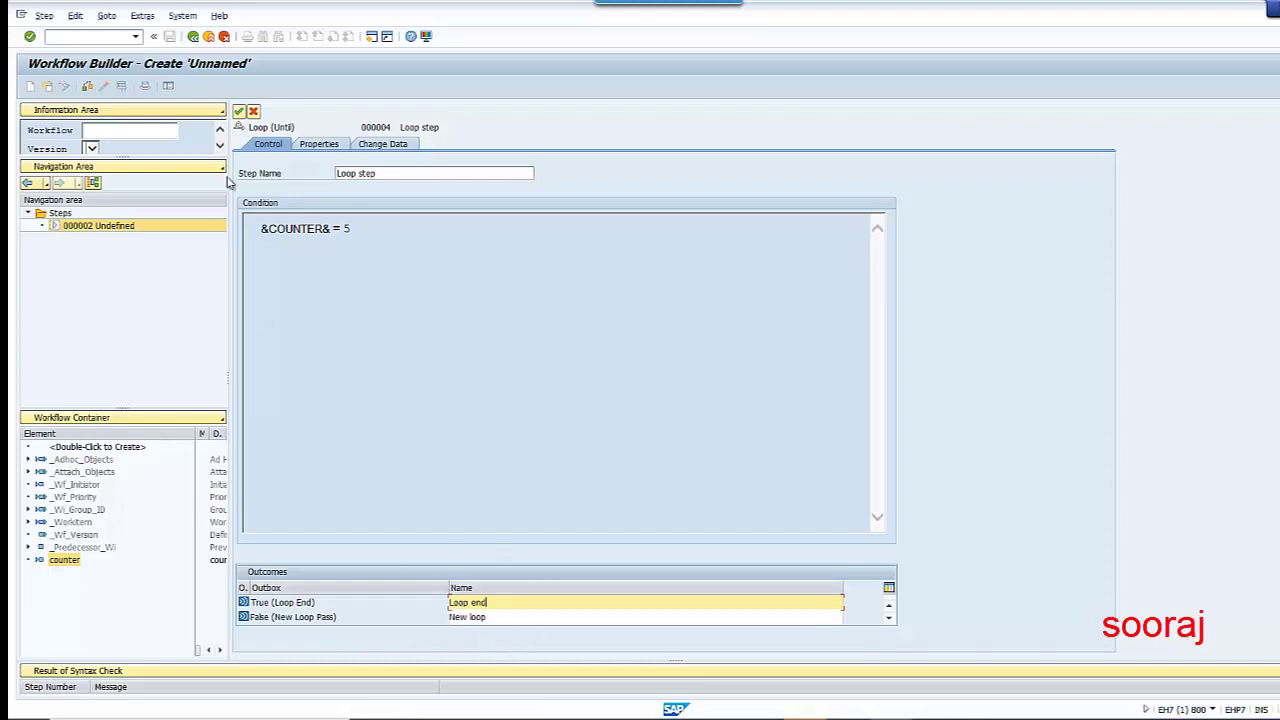
left_click(240, 112)
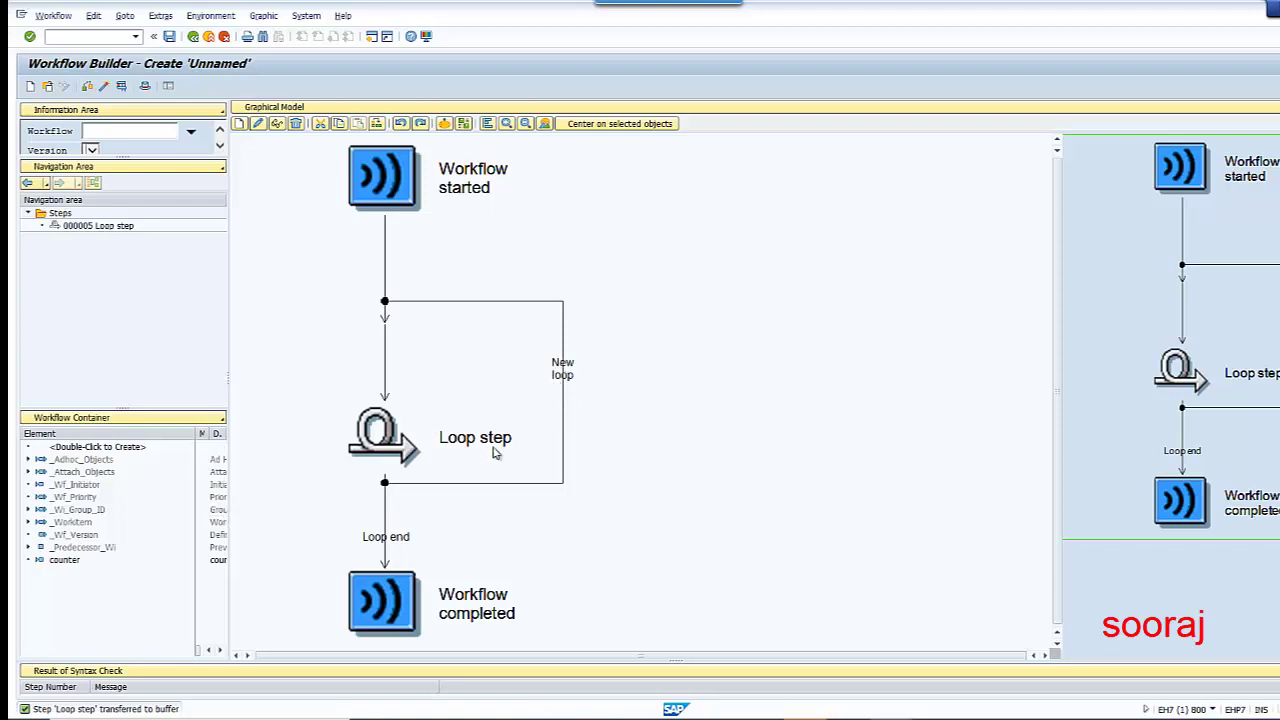
Step: Drag a User Decision step onto the connection above the Loop step
left_click(70, 562)
left_click(386, 365)
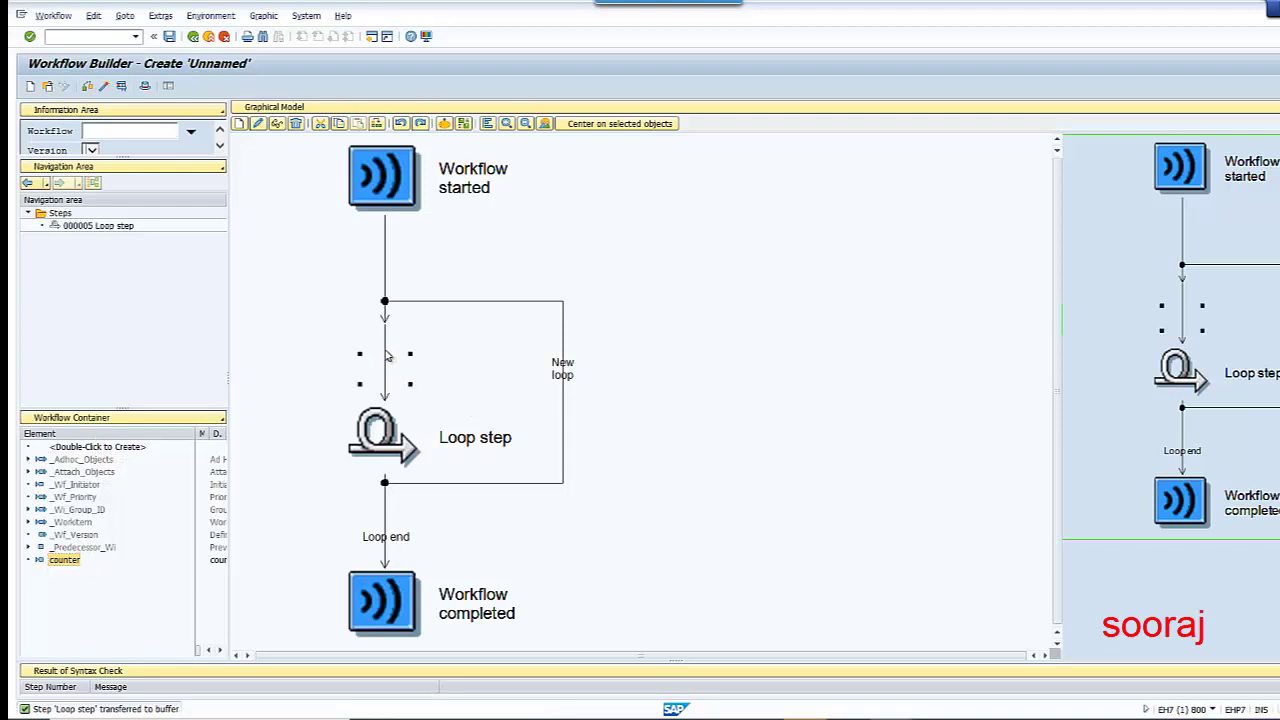
left_click(131, 420)
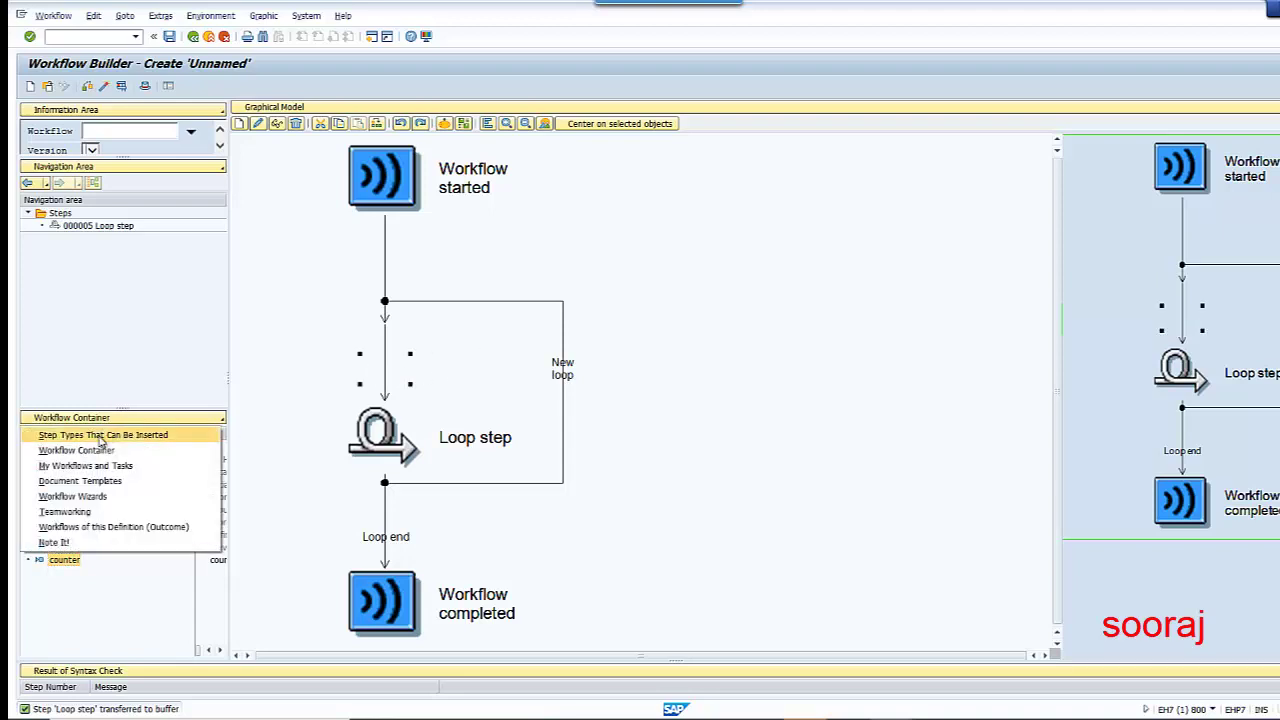
left_click(101, 437)
left_click(60, 485)
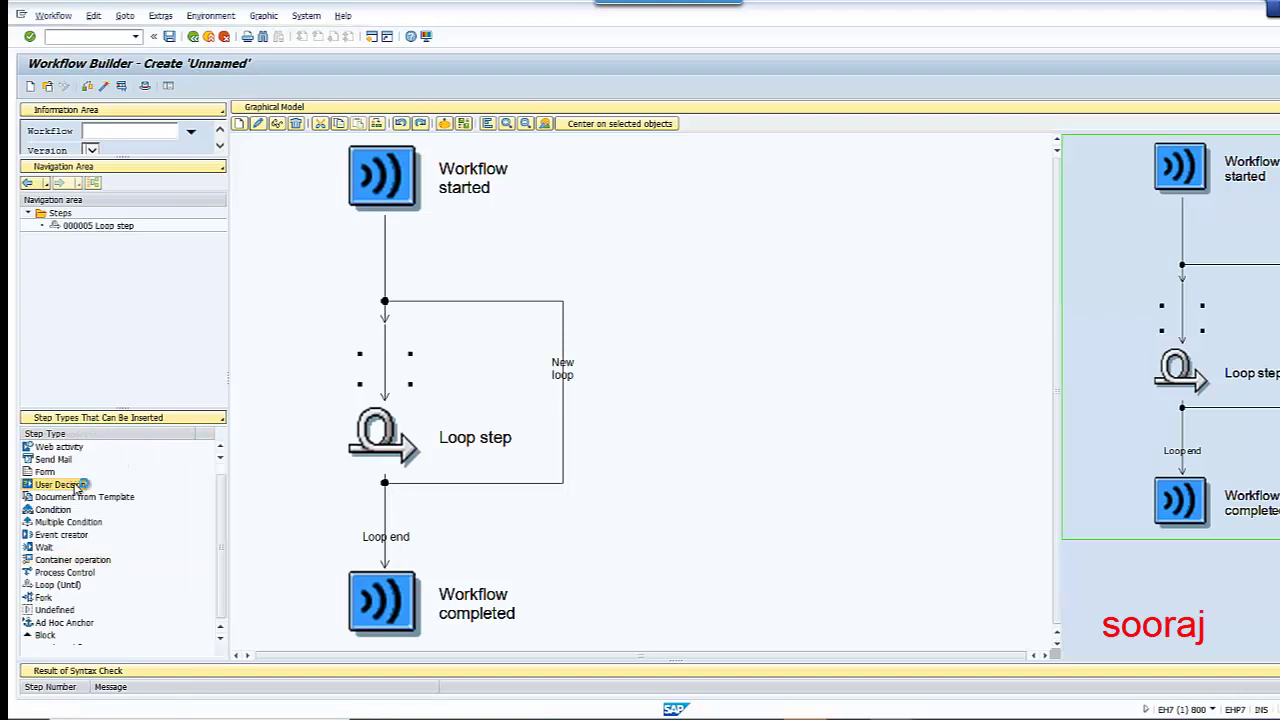
left_click_drag(75, 487, 376, 345)
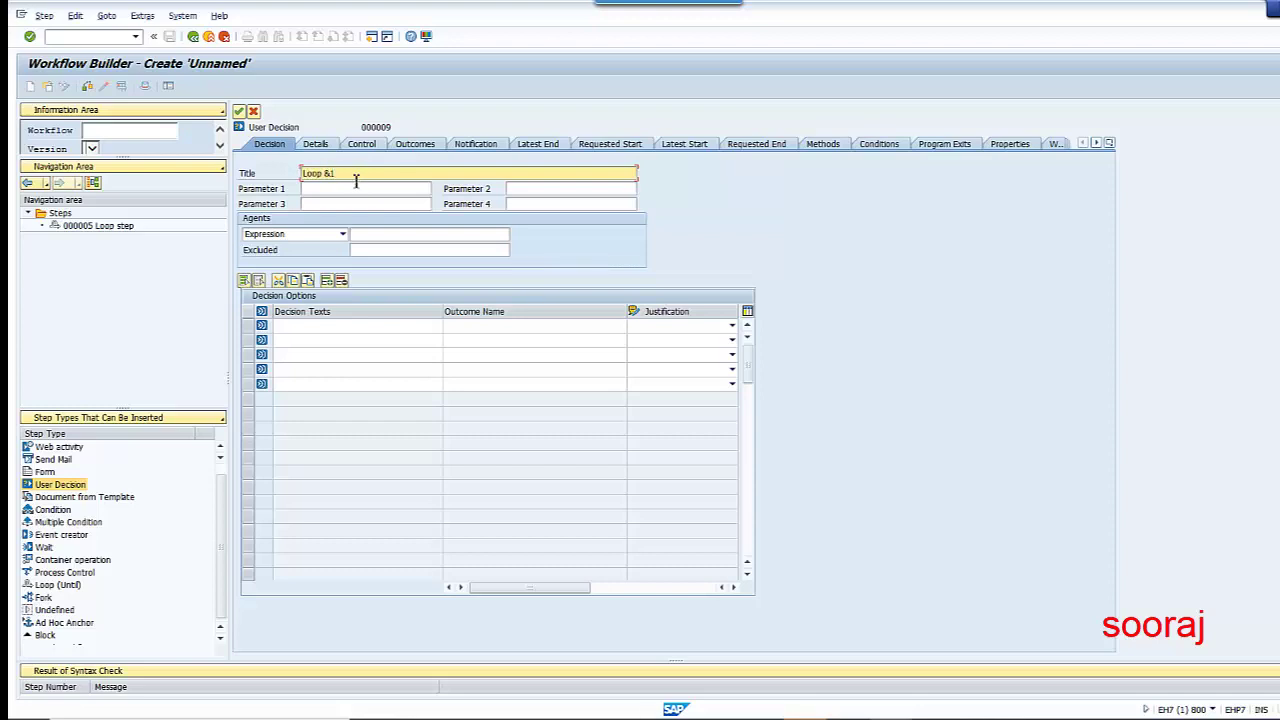
Step: Fill in the decision title Loop &1 and parameter 1 as &COUNTER&
left_click(361, 188)
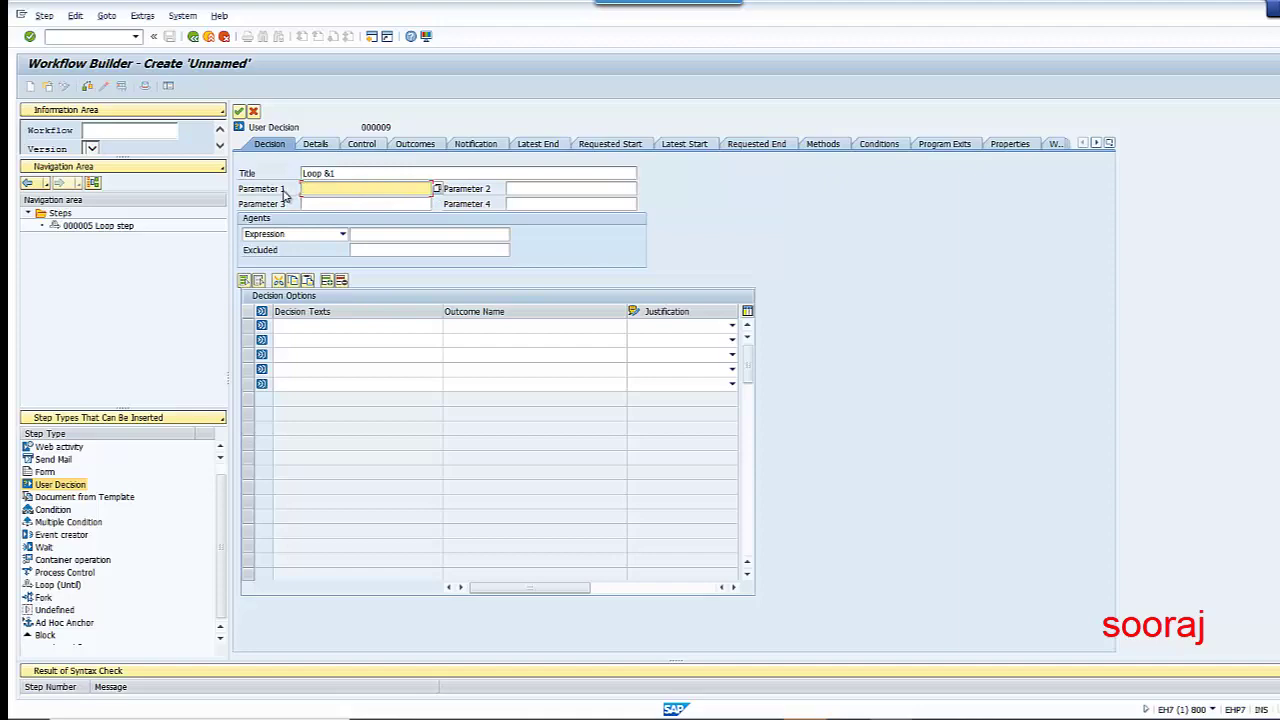
left_click(357, 175)
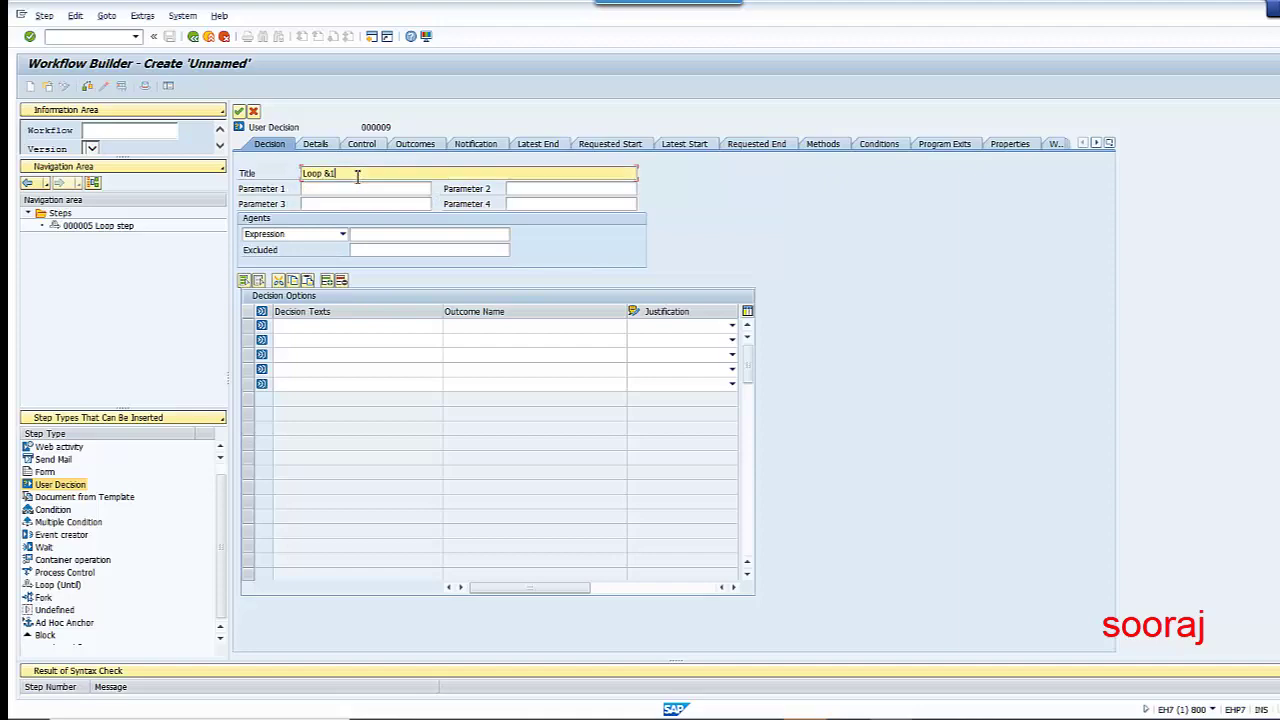
left_click(395, 190)
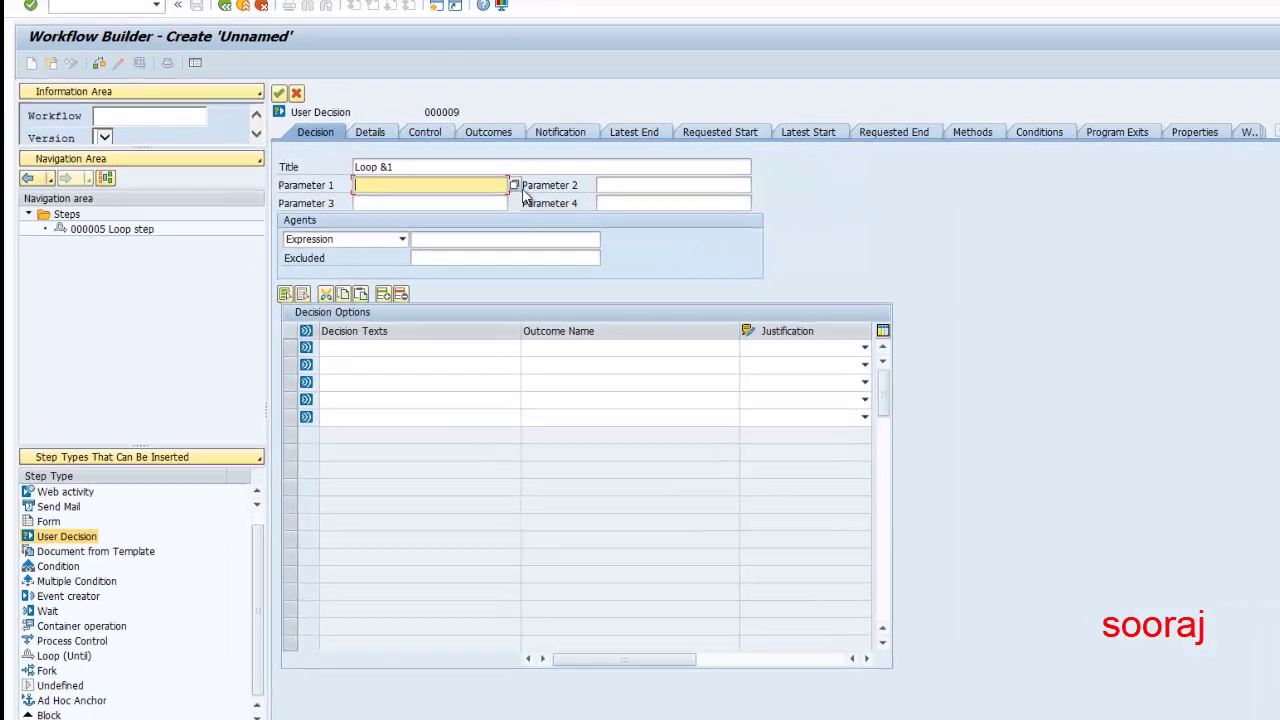
left_click(427, 189)
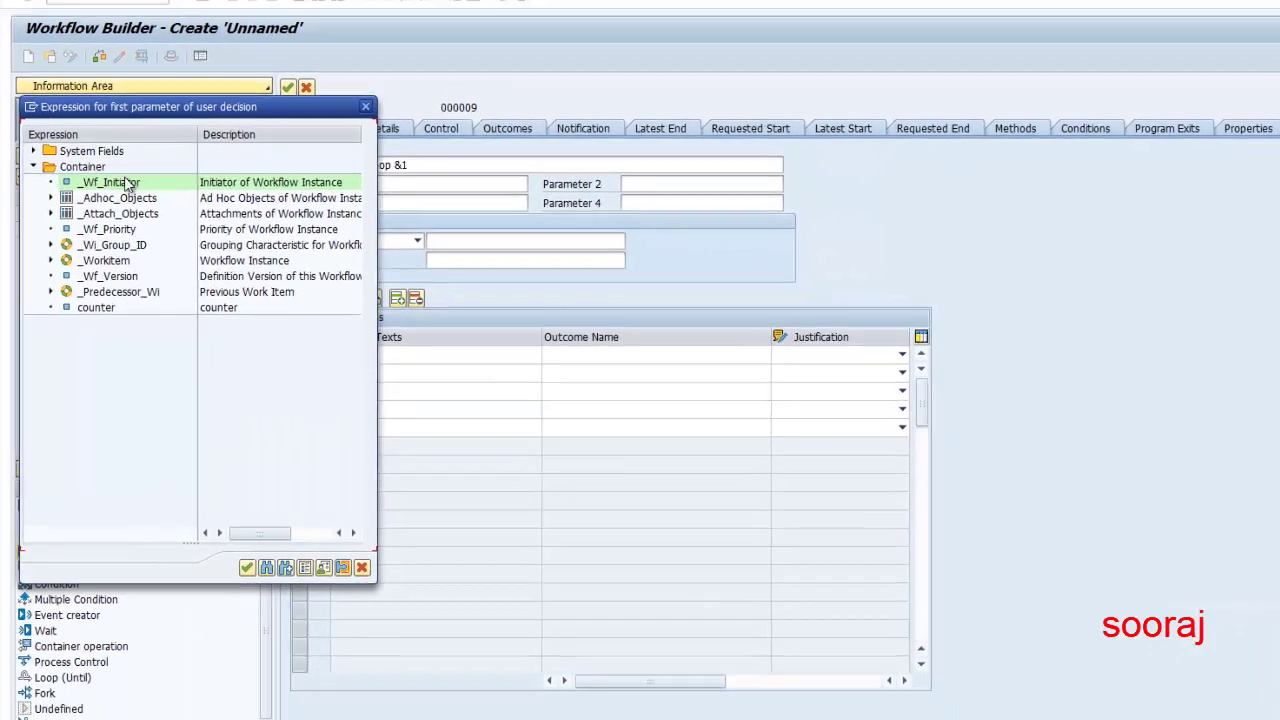
key("Escape")
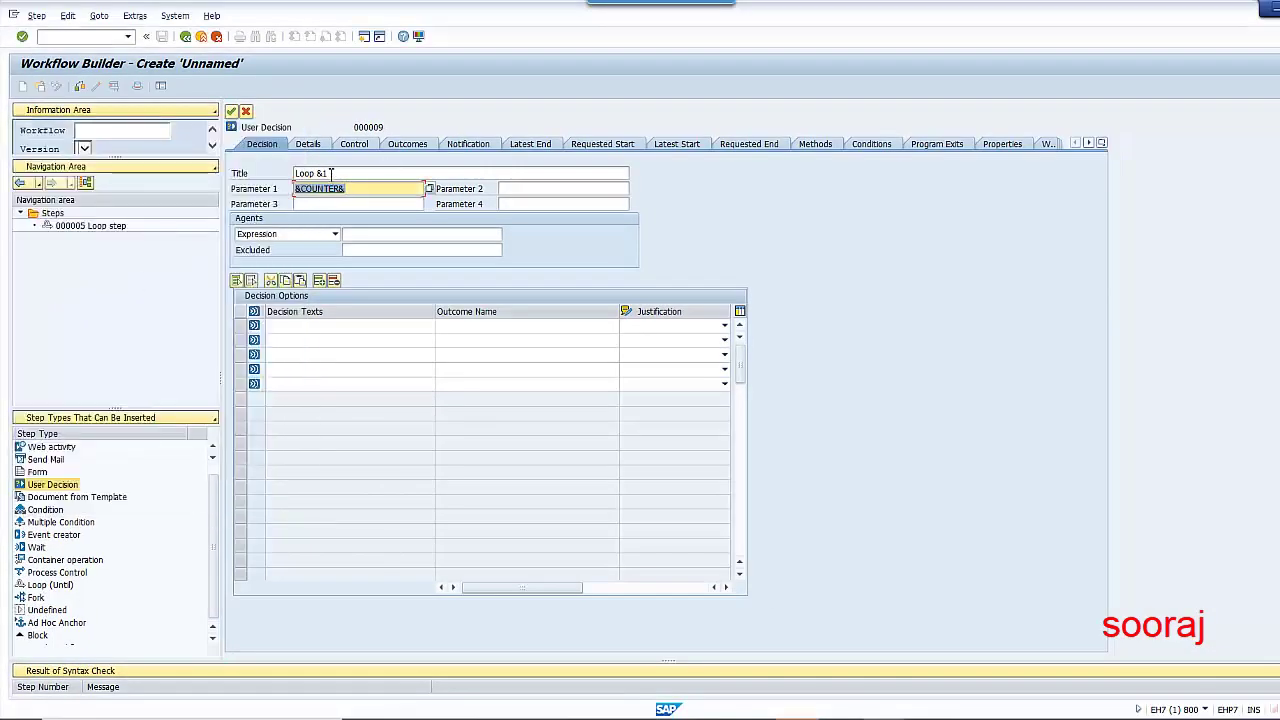
left_click(331, 173)
double_click(322, 173)
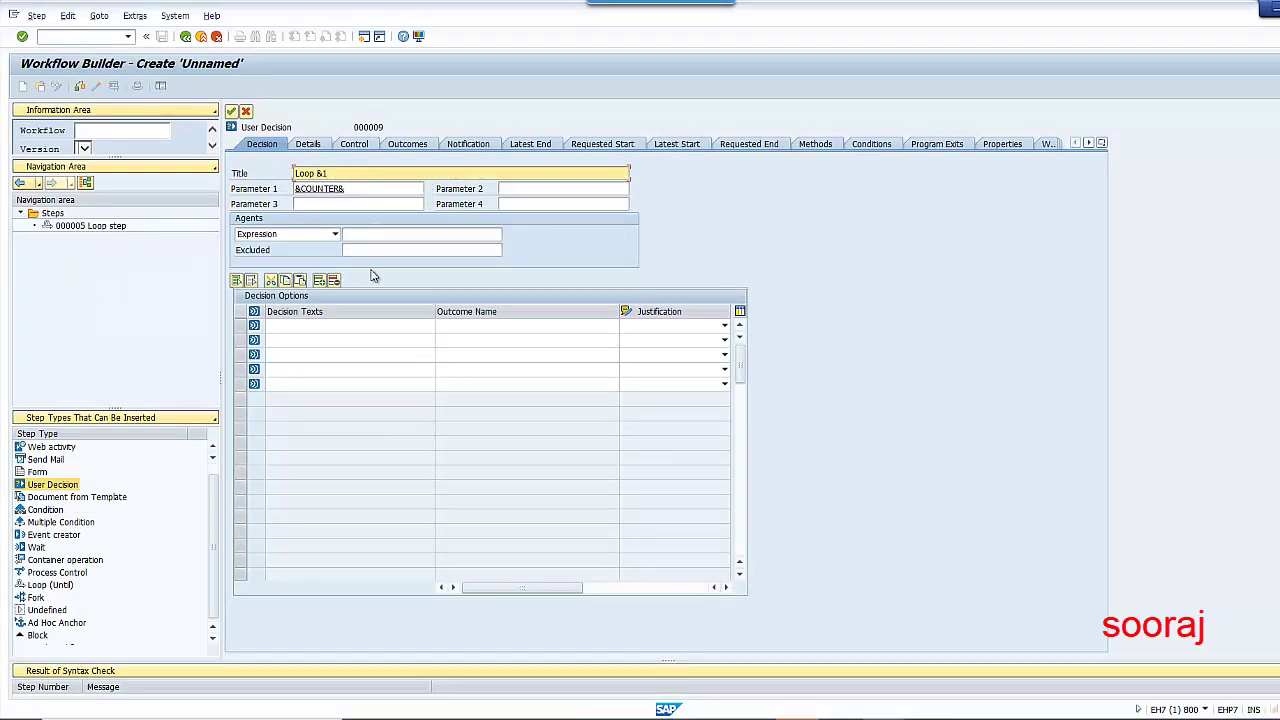
Step: Add the decision option 'Approve' with outcome name 'Approved'
left_click(340, 325)
type("Approve")
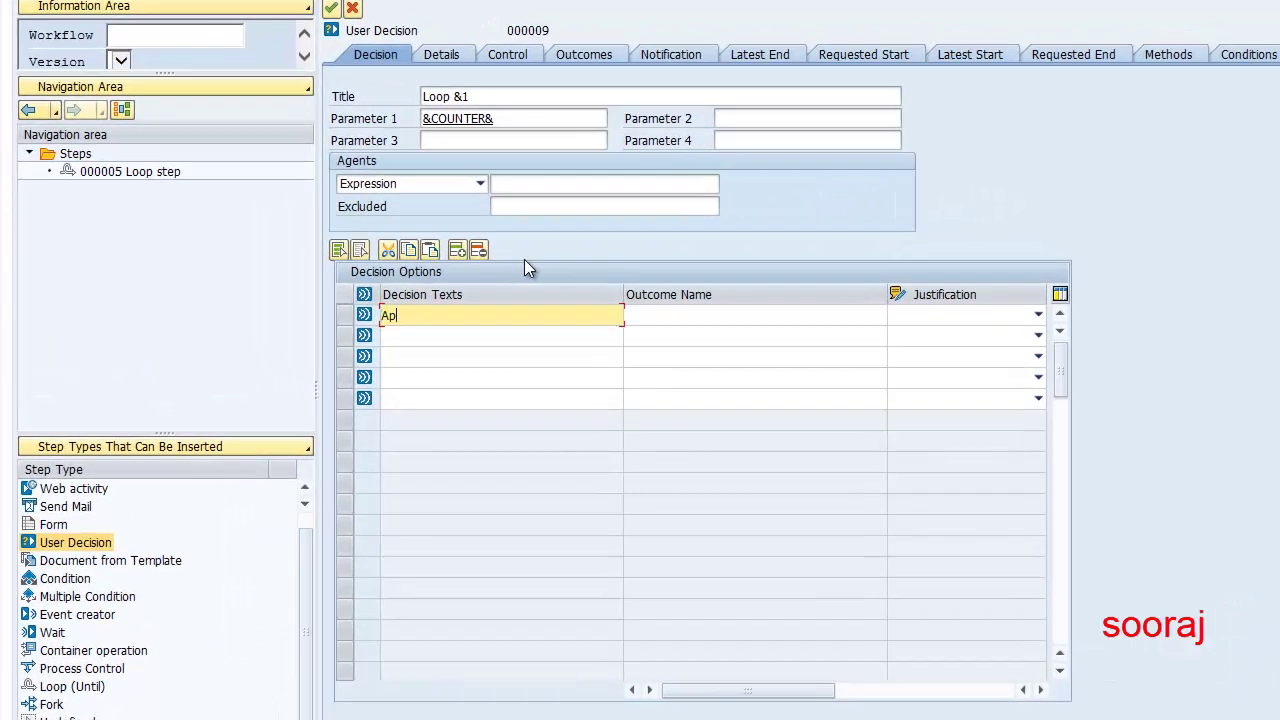
key("Tab")
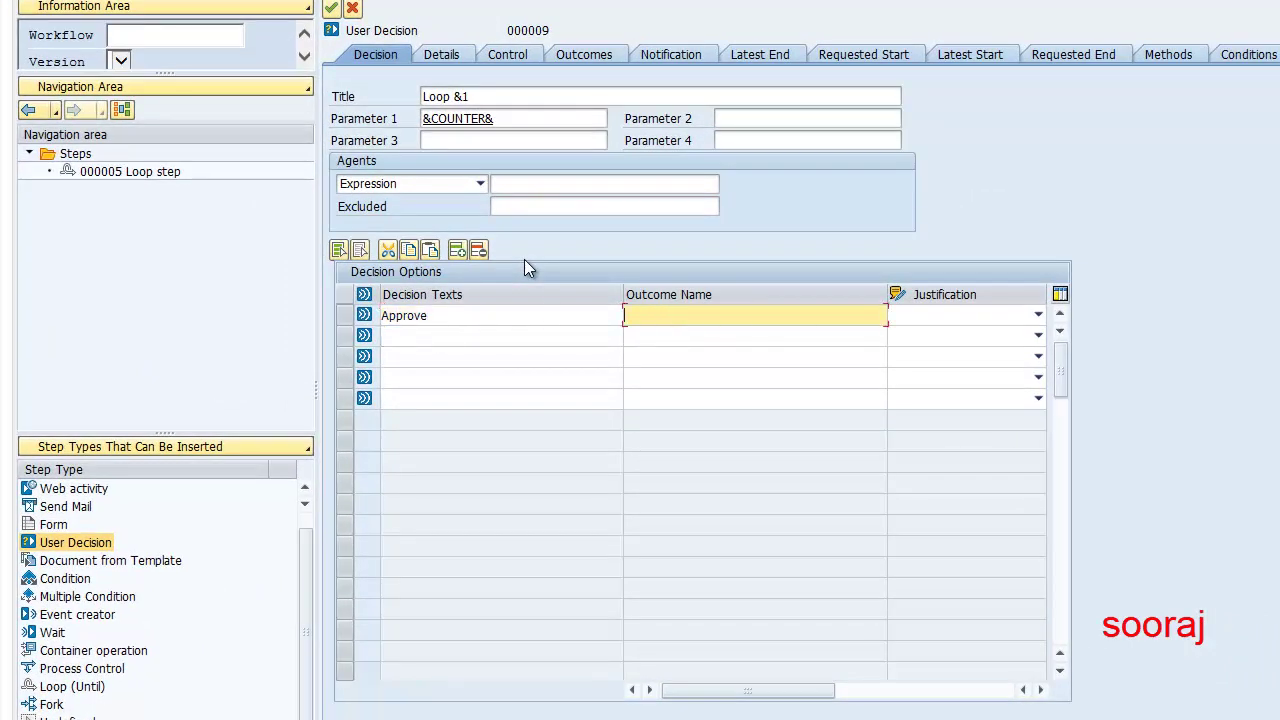
type("Approved")
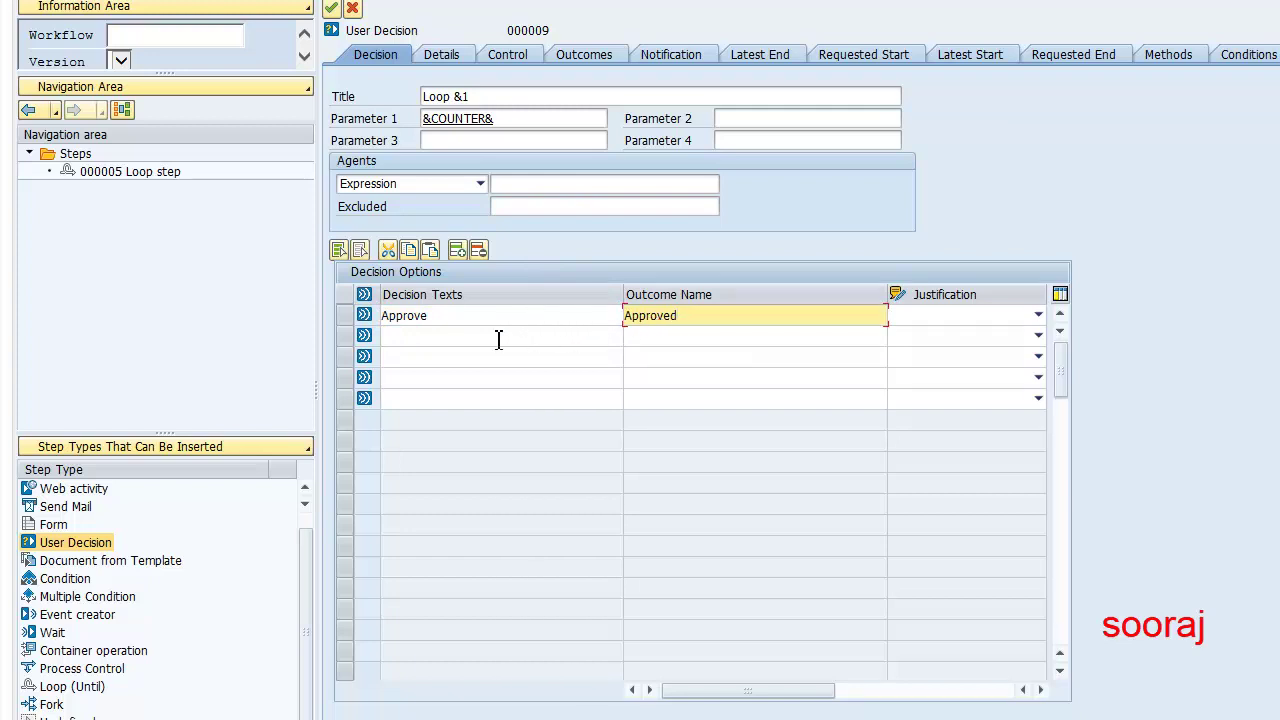
left_click(462, 320)
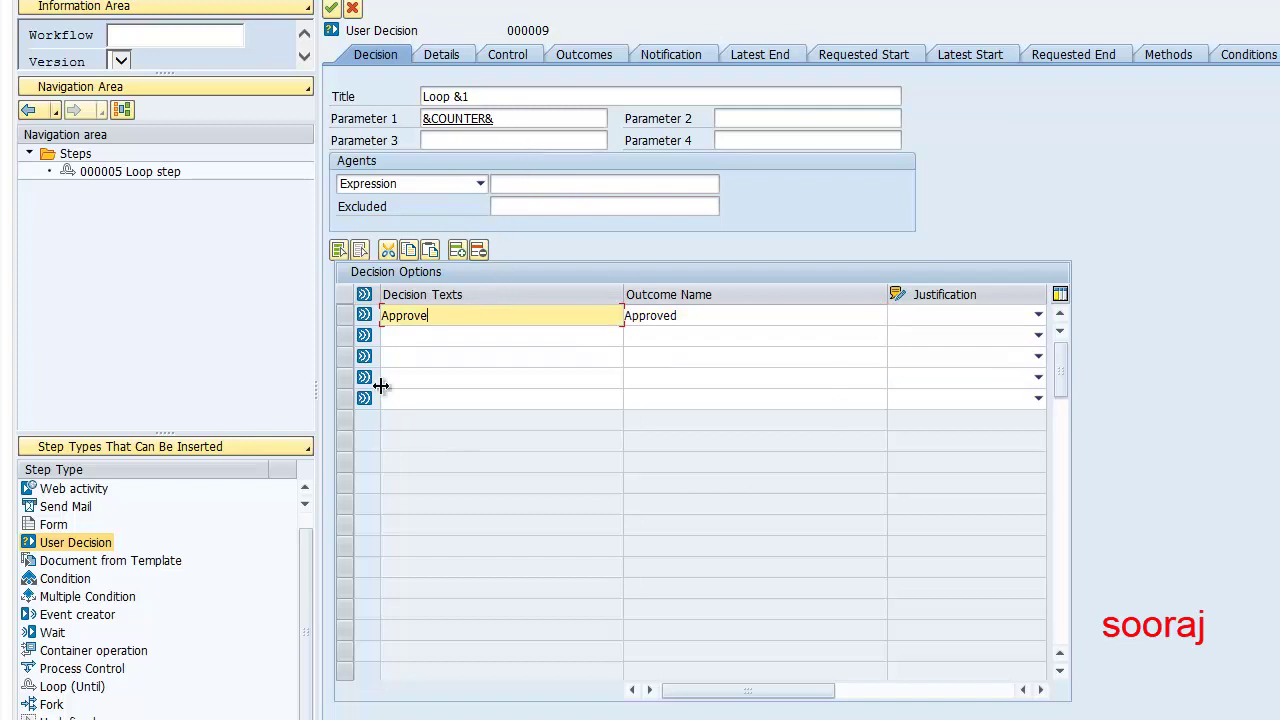
Step: Assign the workflow initiator (expression) as agent and check the title and &COUNTER& parameter
left_click(481, 186)
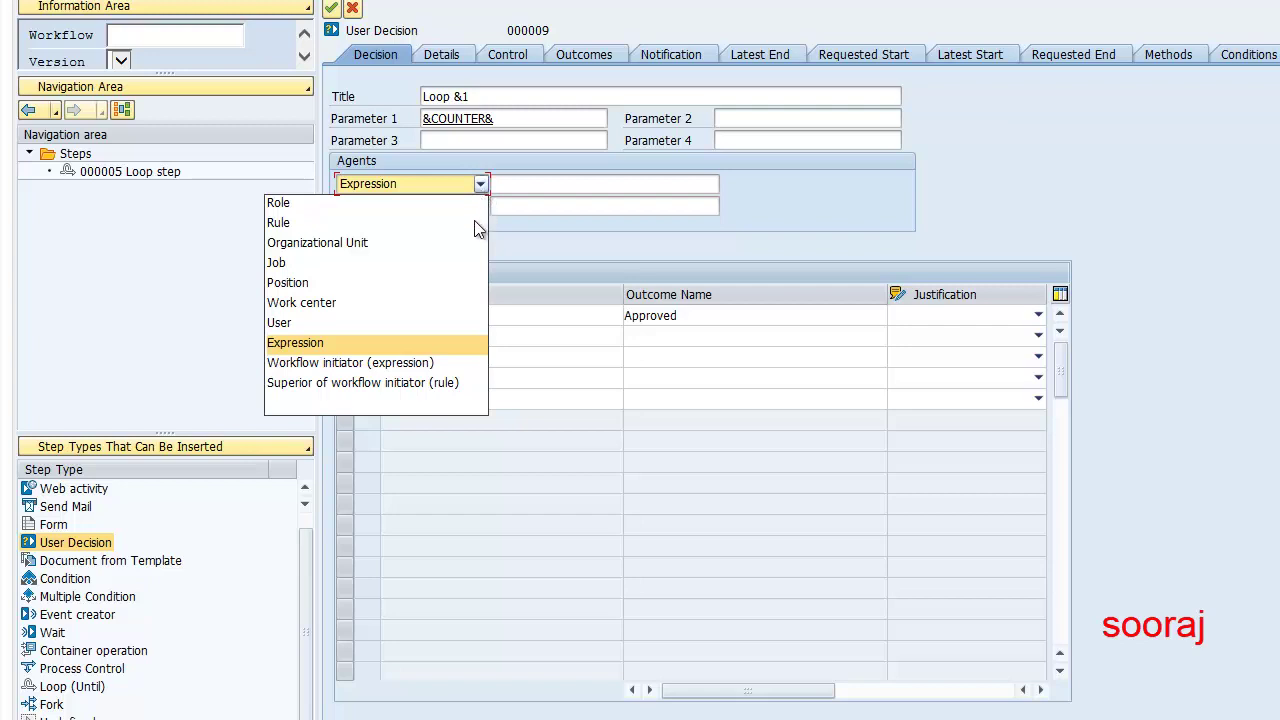
left_click(370, 363)
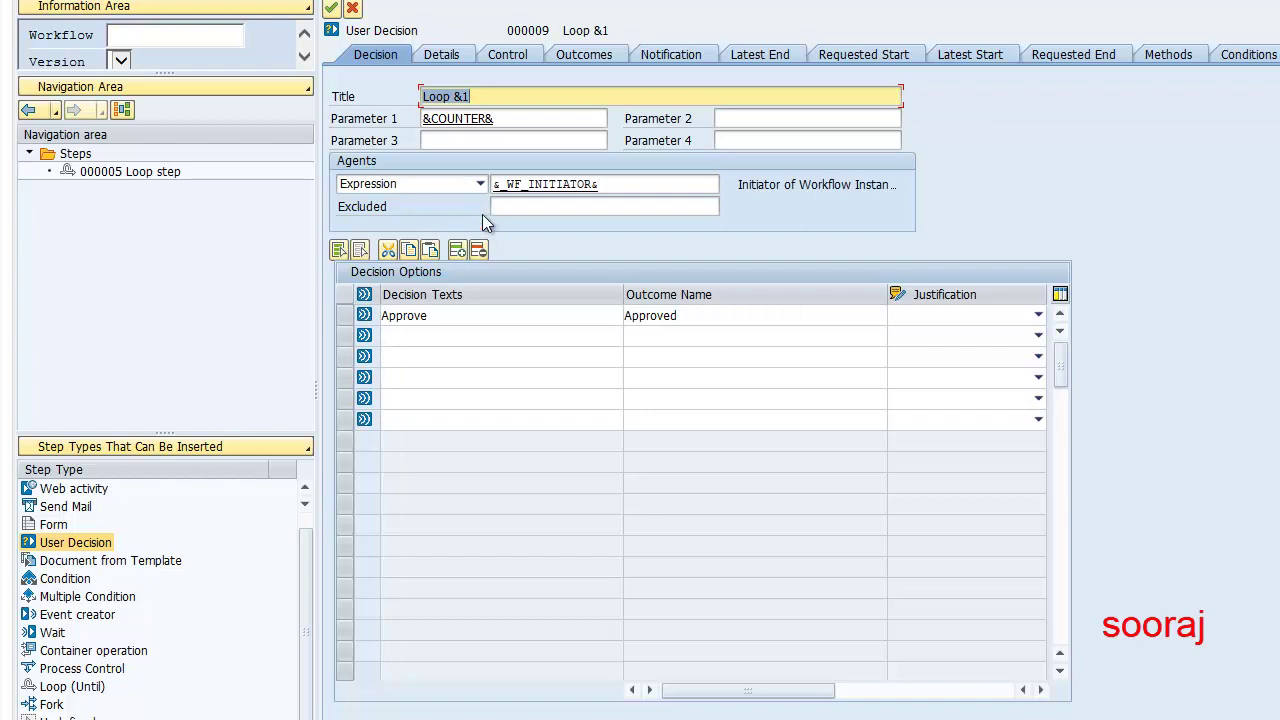
left_click(480, 99)
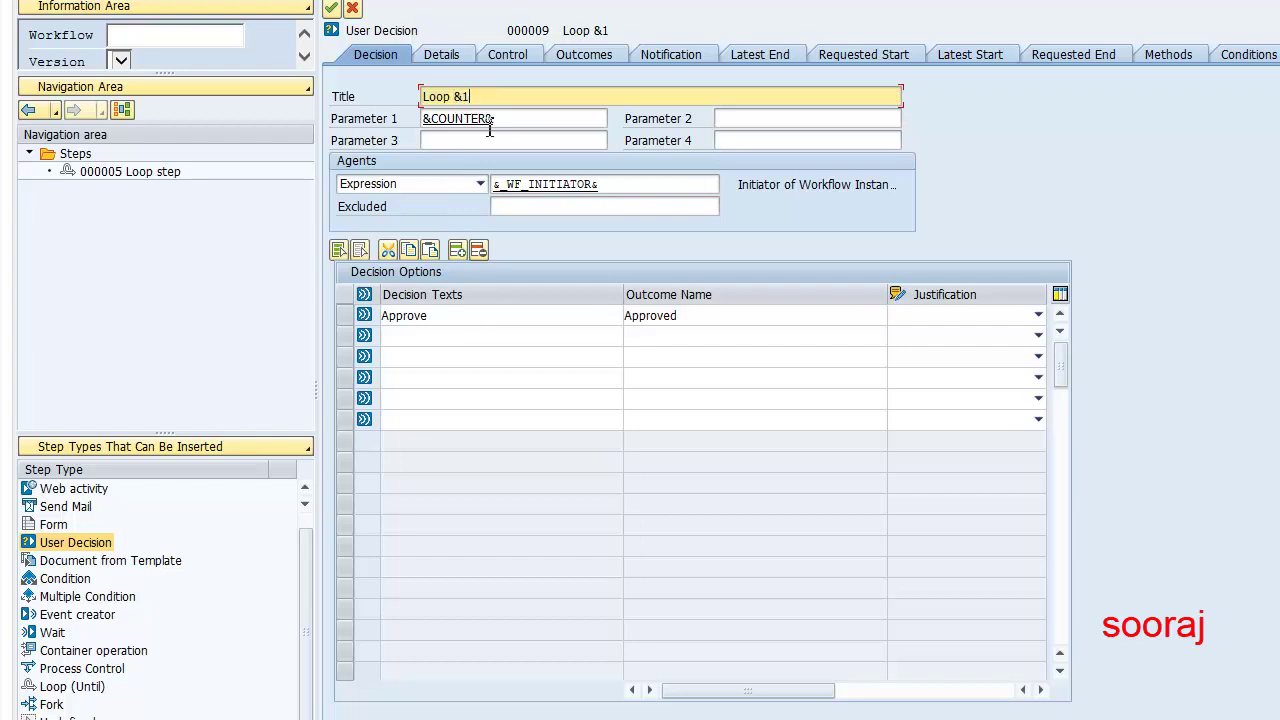
left_click(505, 121)
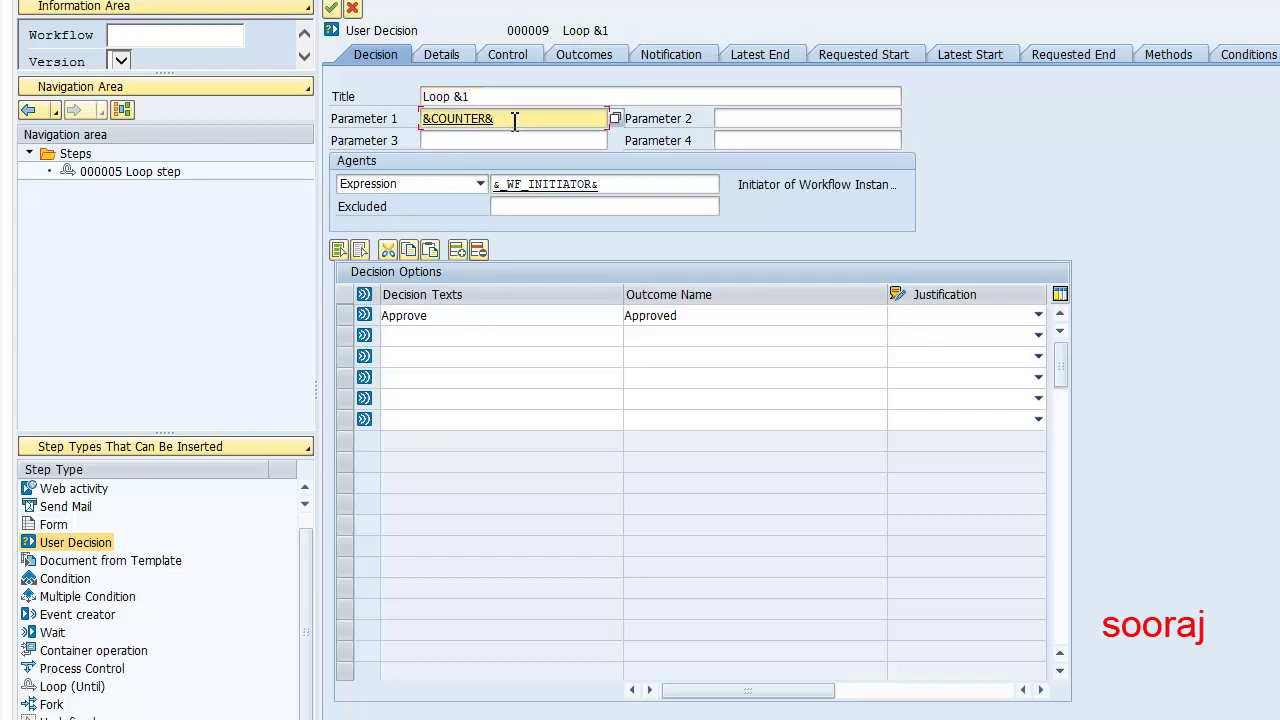
left_click_drag(480, 97, 460, 103)
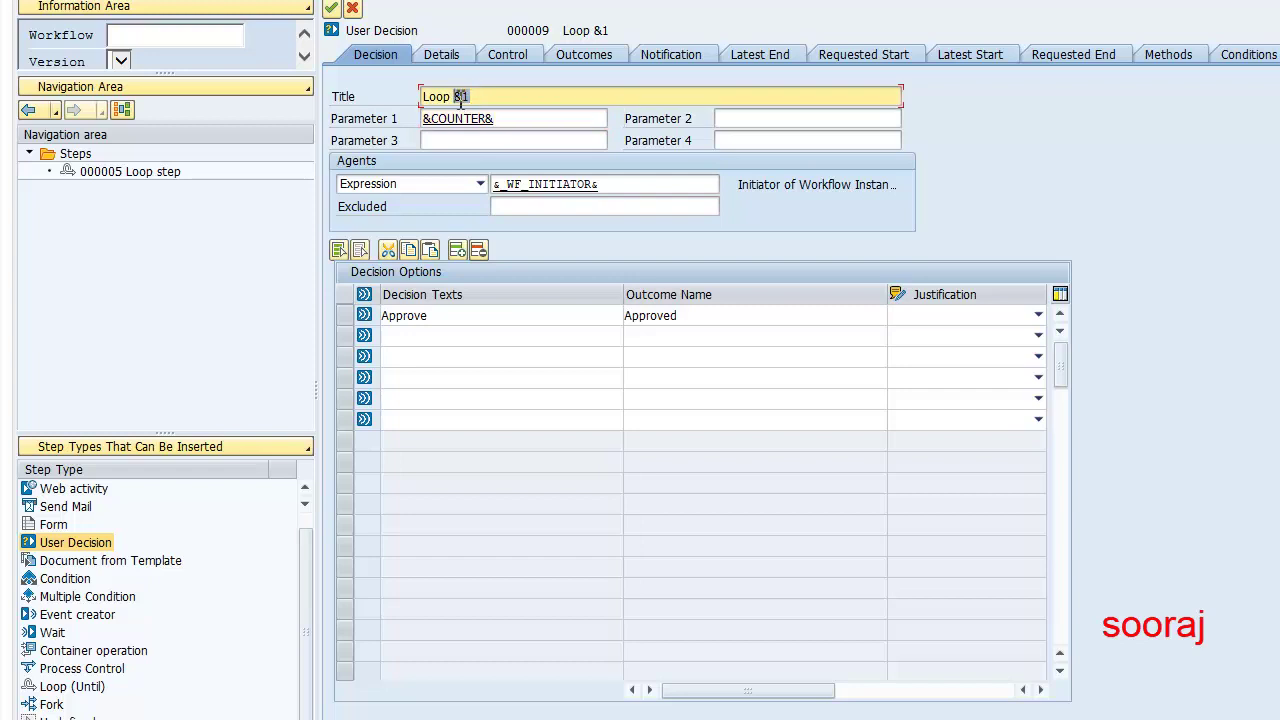
left_click(459, 98)
left_click_drag(504, 118, 460, 96)
left_click(487, 120)
Step: Transfer the decision to the graph and insert a Container operation on its Approved branch
left_click(332, 10)
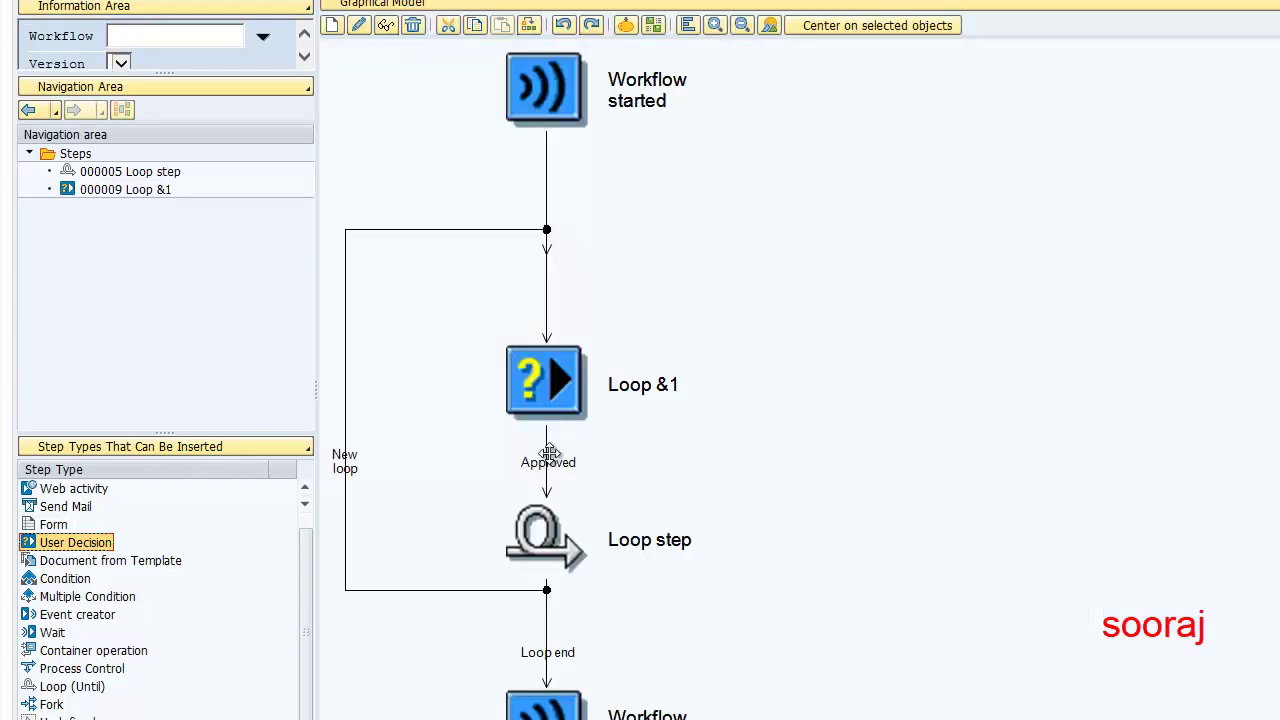
left_click(550, 453)
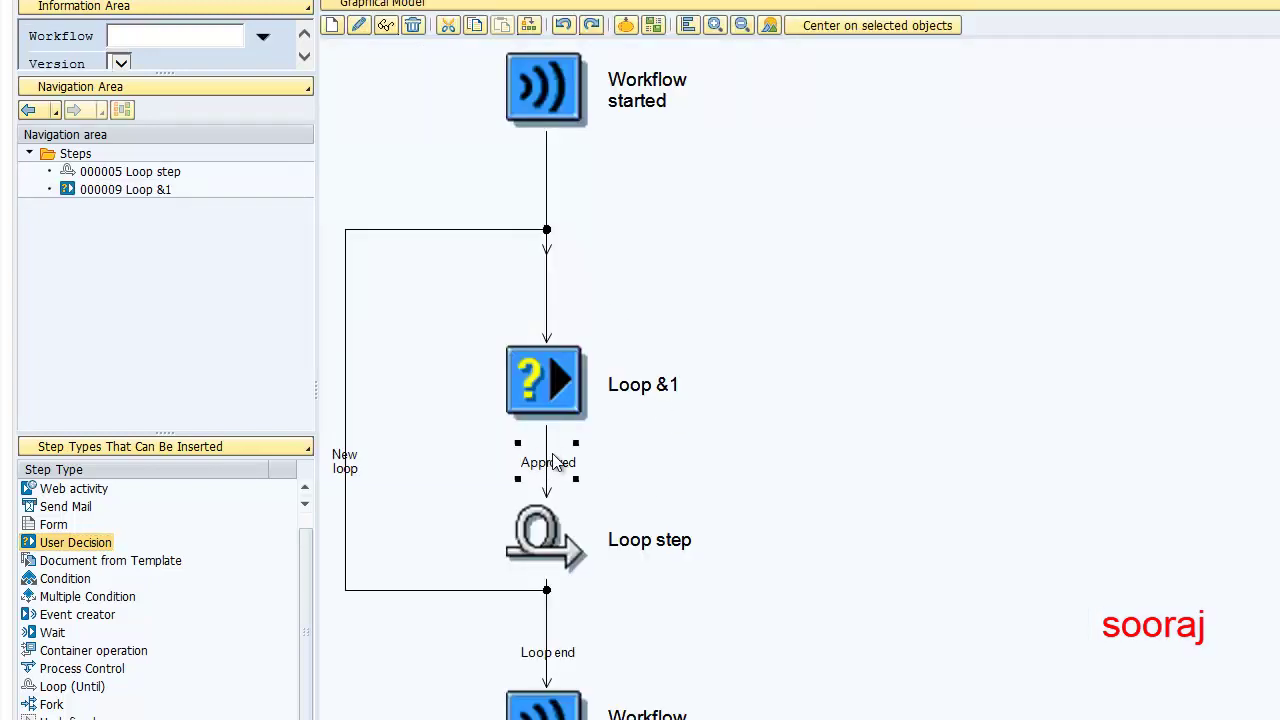
left_click(115, 652)
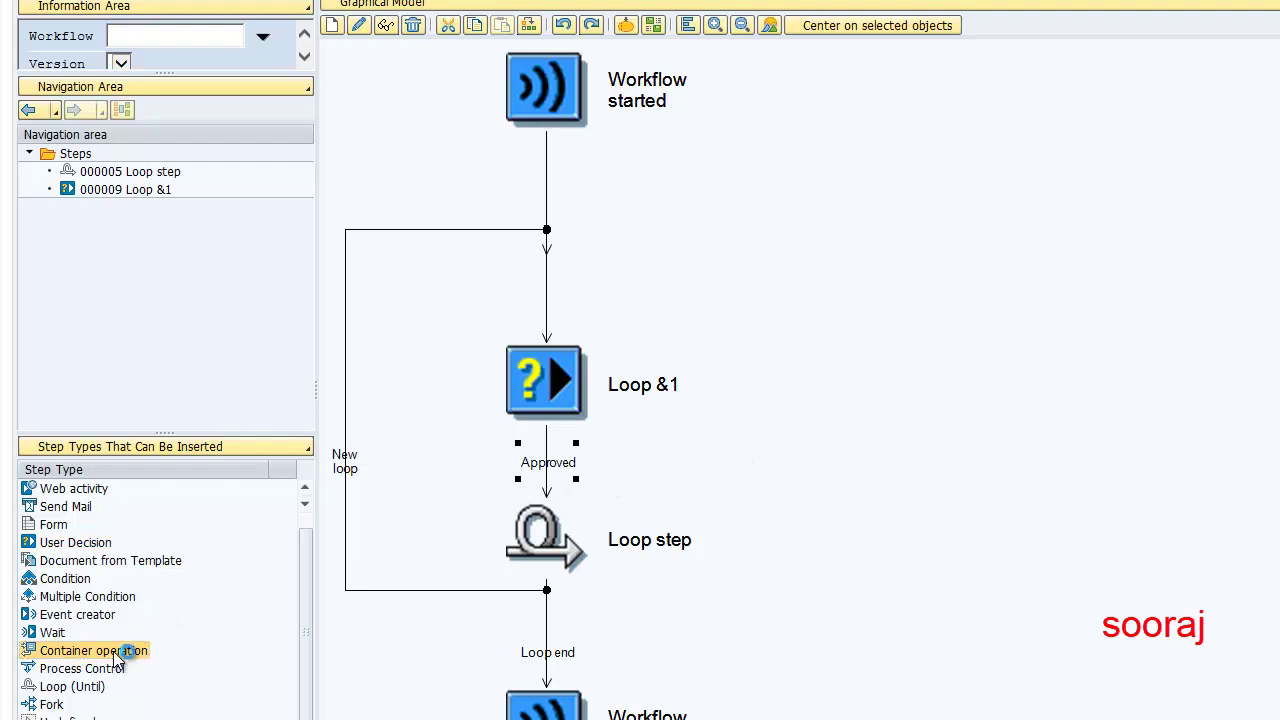
left_click_drag(115, 660, 563, 331)
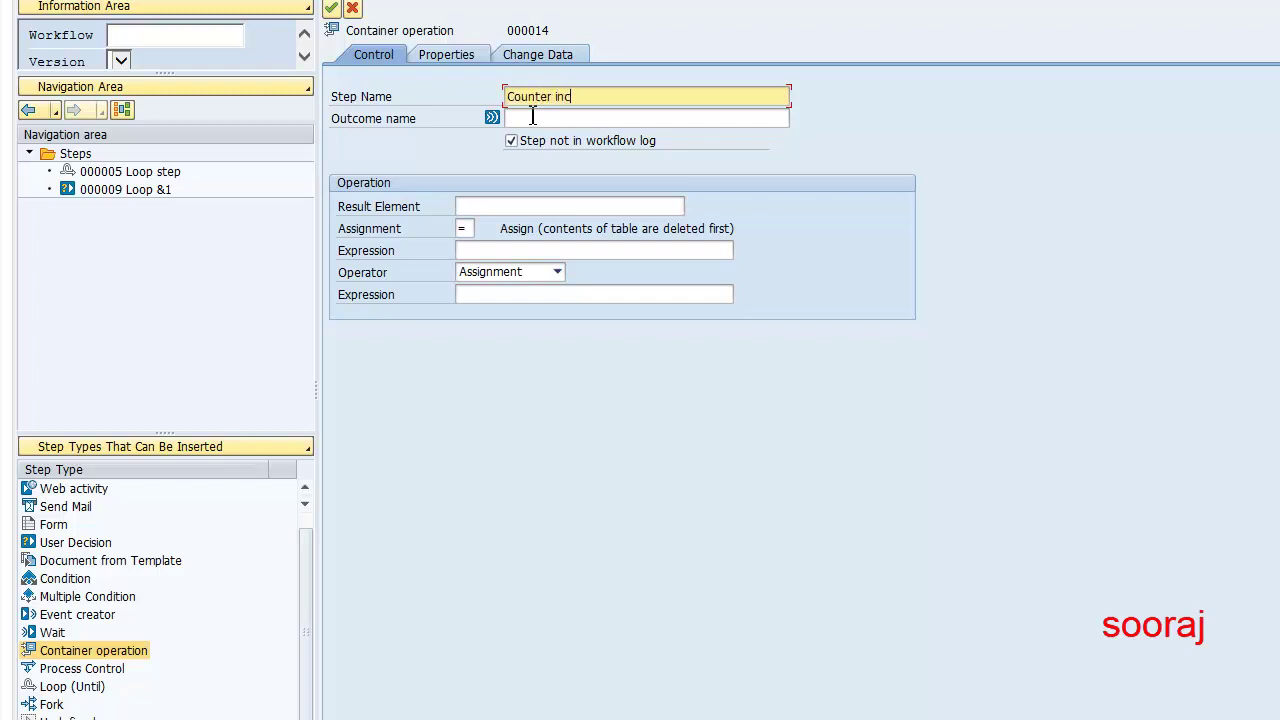
Step: Choose counter as the result element of the Counter increment step
left_click(533, 117)
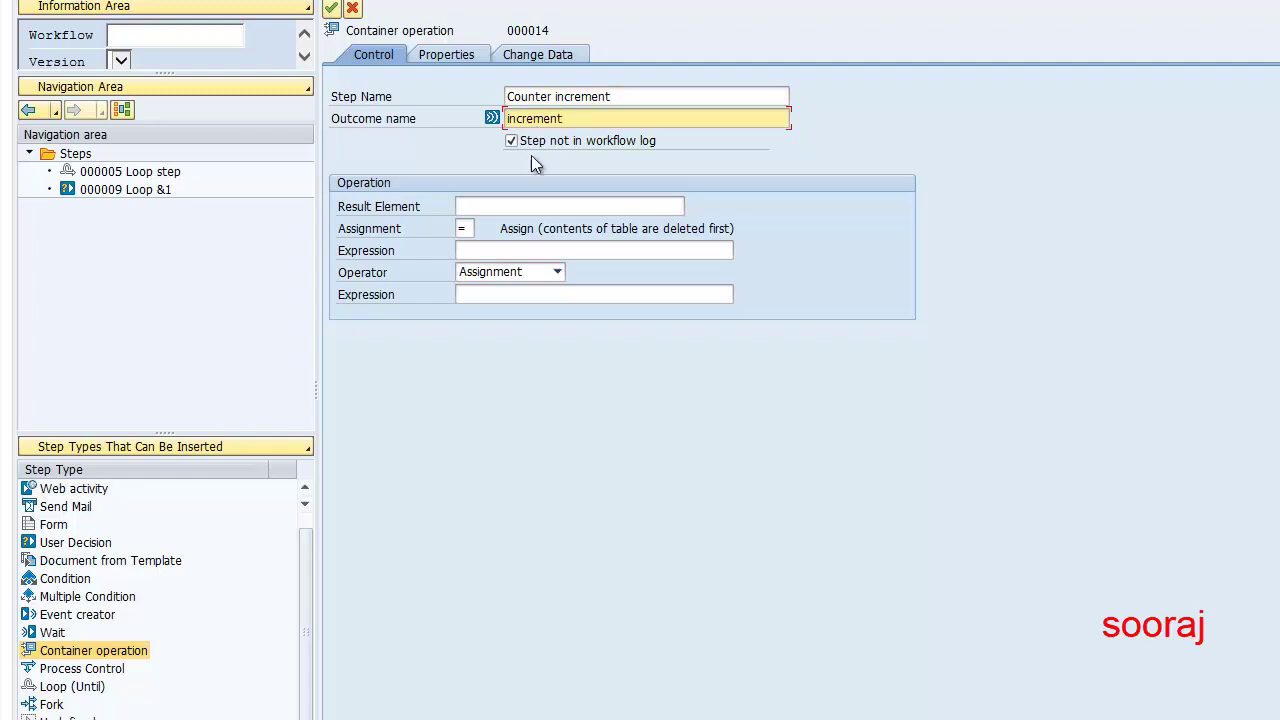
left_click(549, 208)
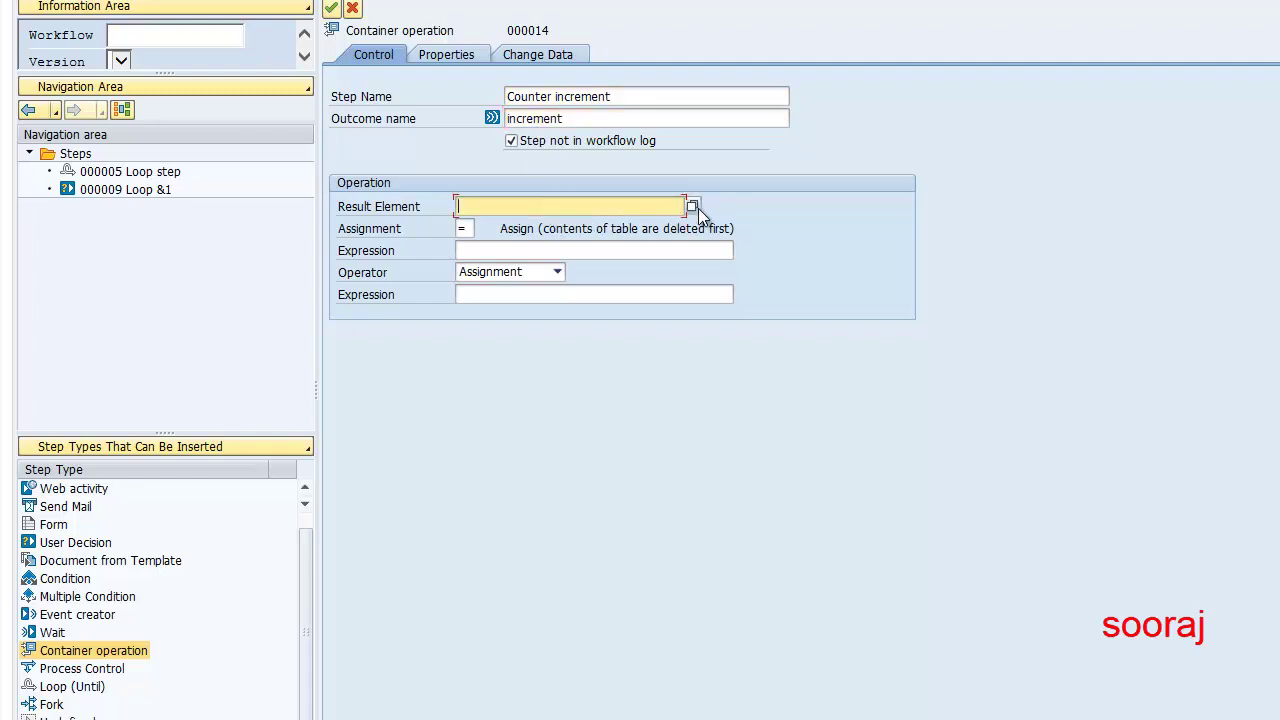
left_click(698, 208)
left_click(95, 224)
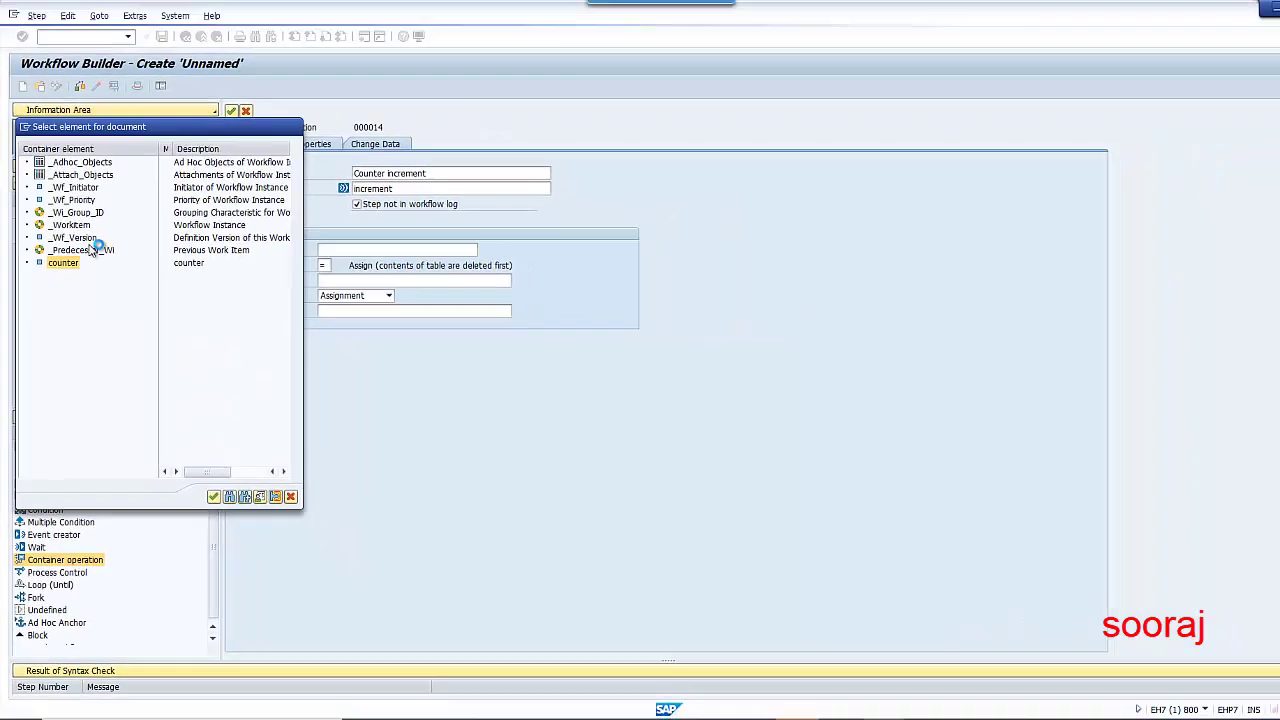
double_click(90, 224)
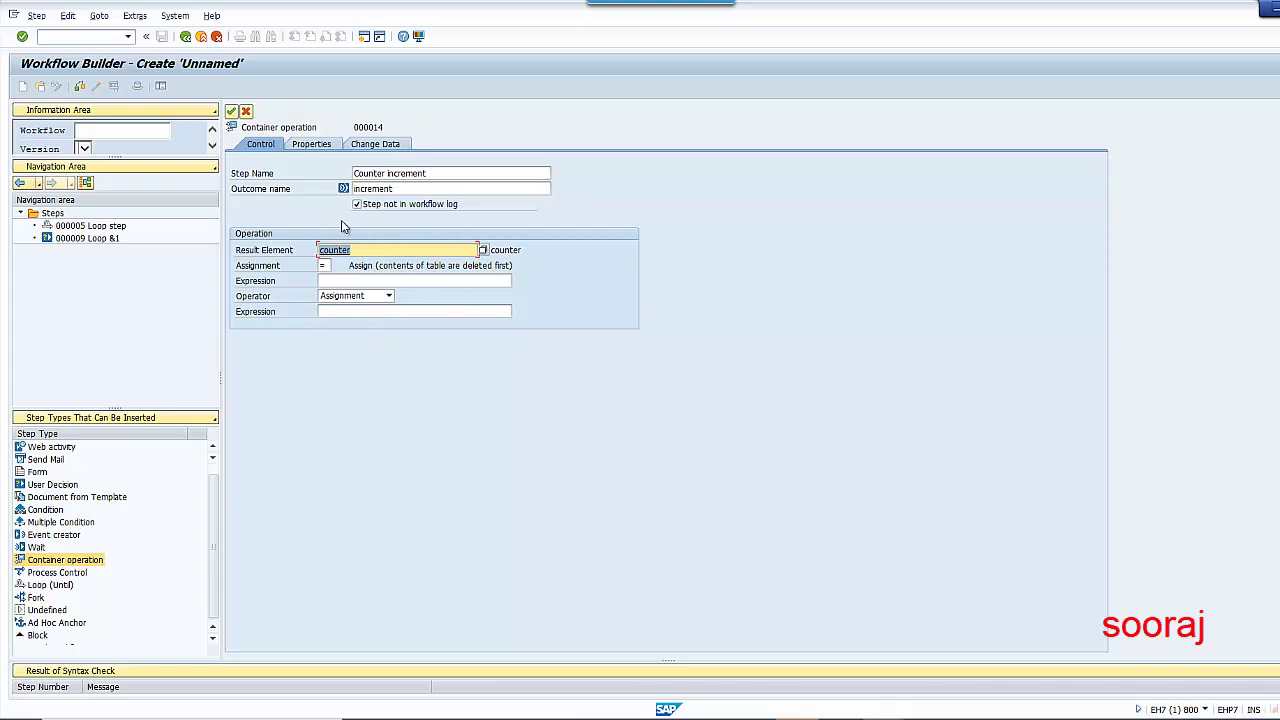
Step: Set the operation to &COUNTER& + 1 and transfer the step into the workflow
left_click(367, 281)
left_click(517, 282)
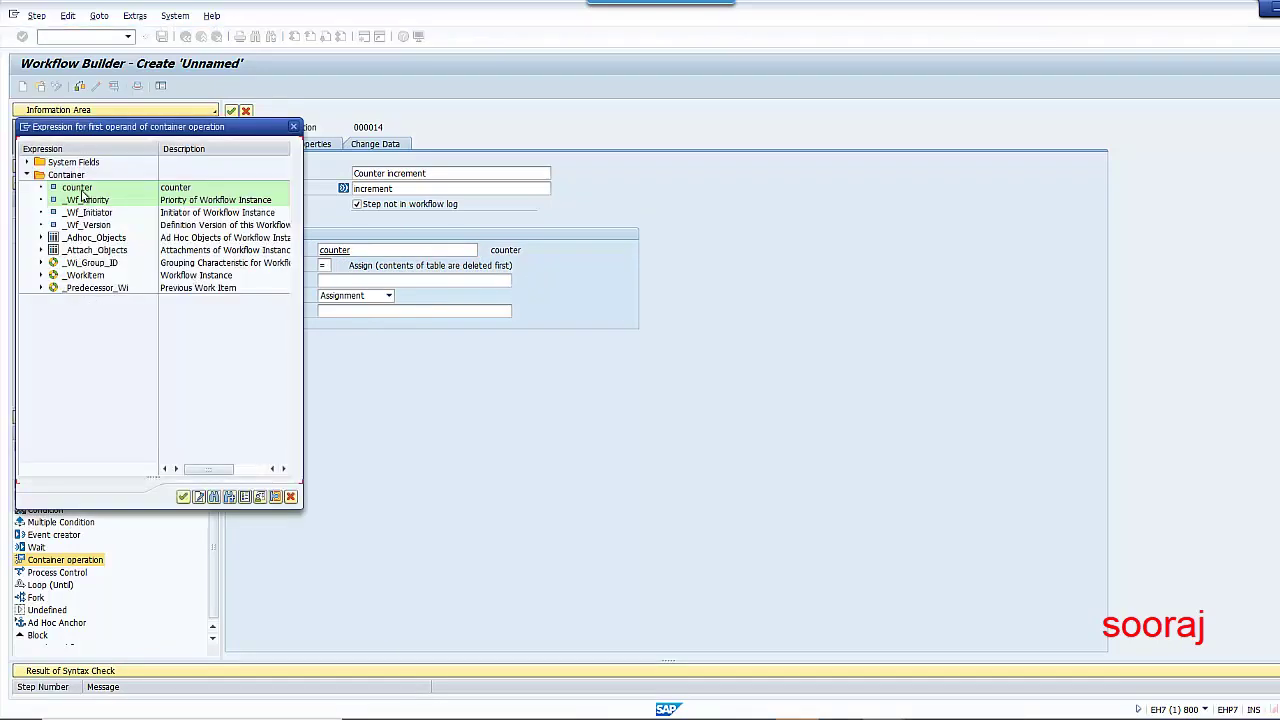
double_click(82, 189)
left_click(362, 297)
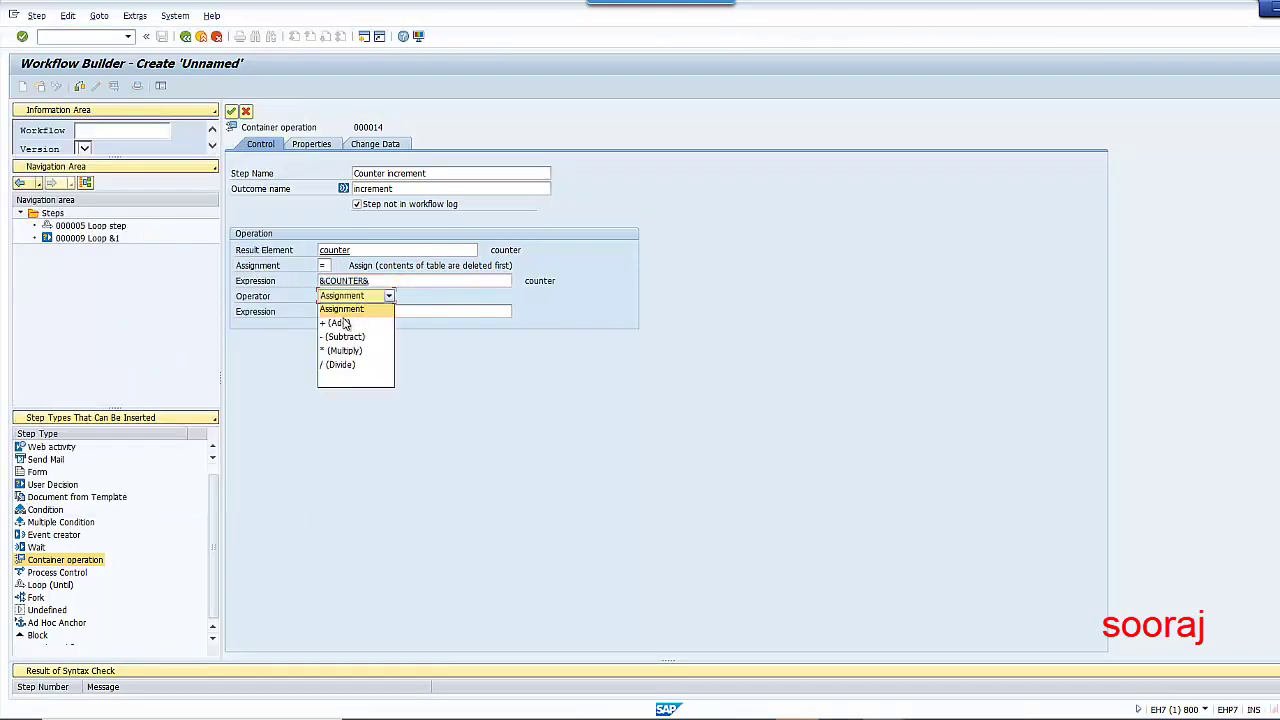
left_click(341, 322)
left_click(343, 313)
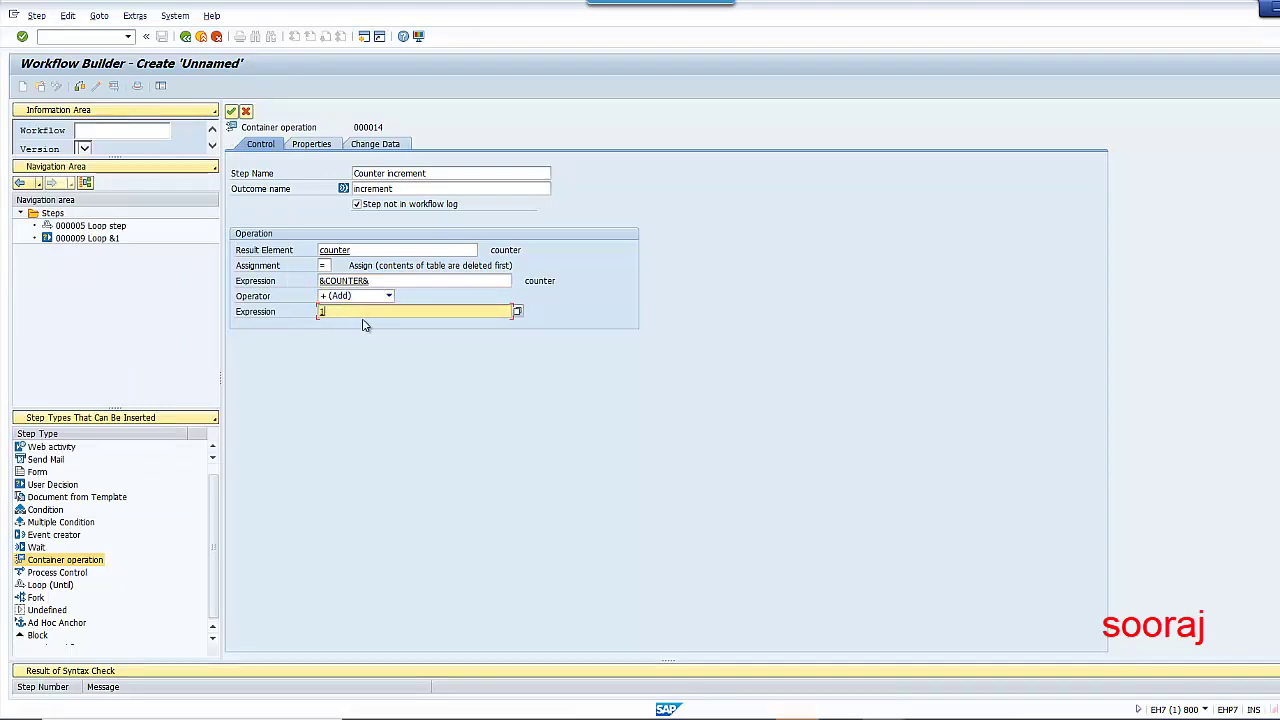
type("1")
key("Return")
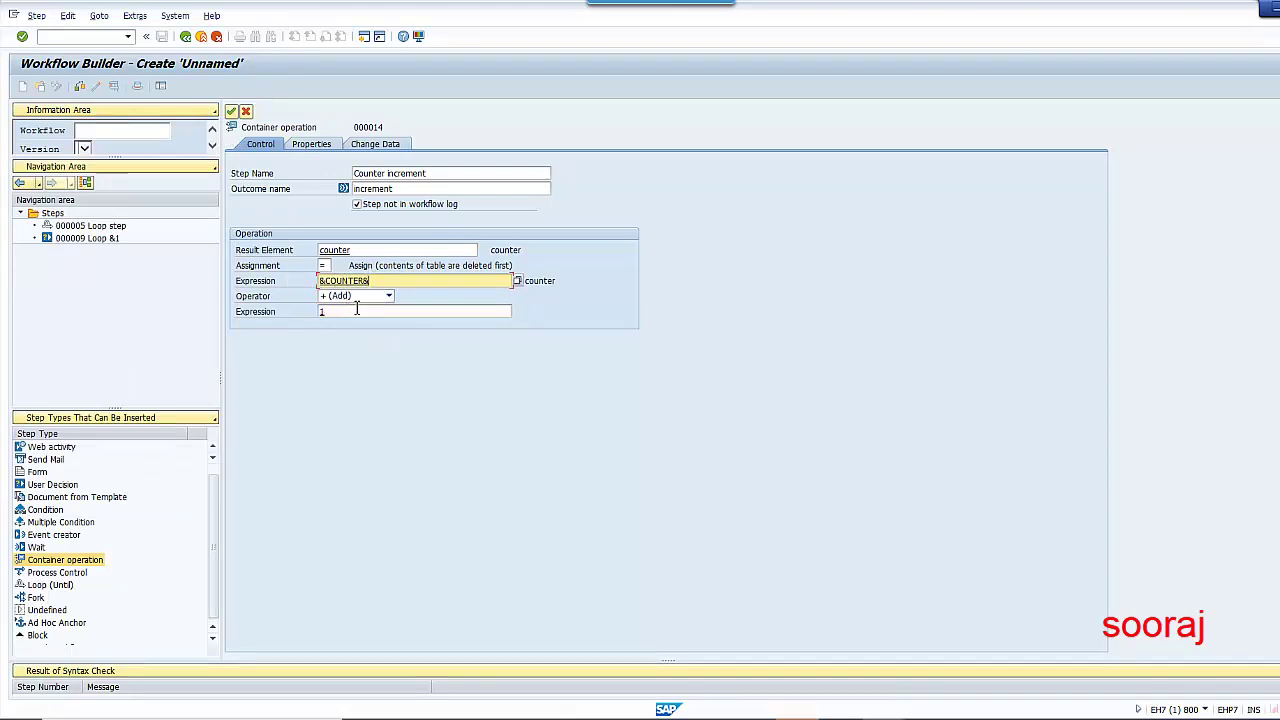
left_click(343, 313)
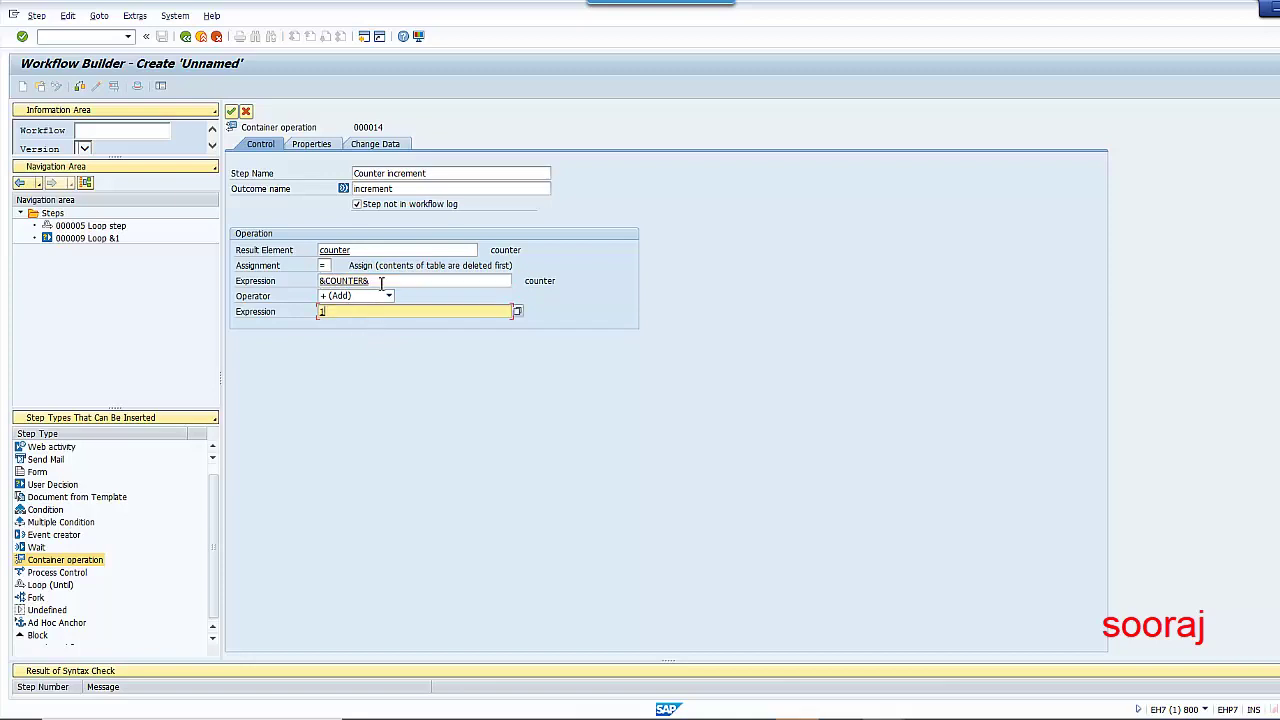
left_click(378, 281)
left_click(360, 250)
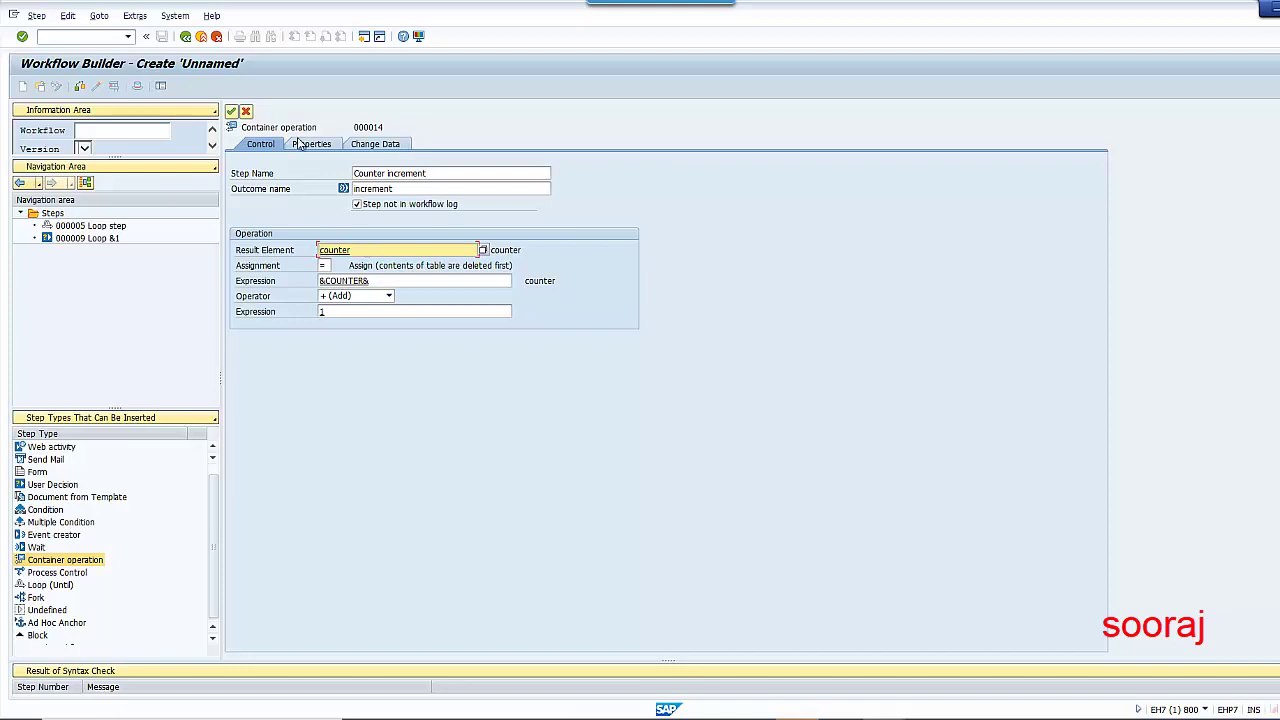
left_click(231, 110)
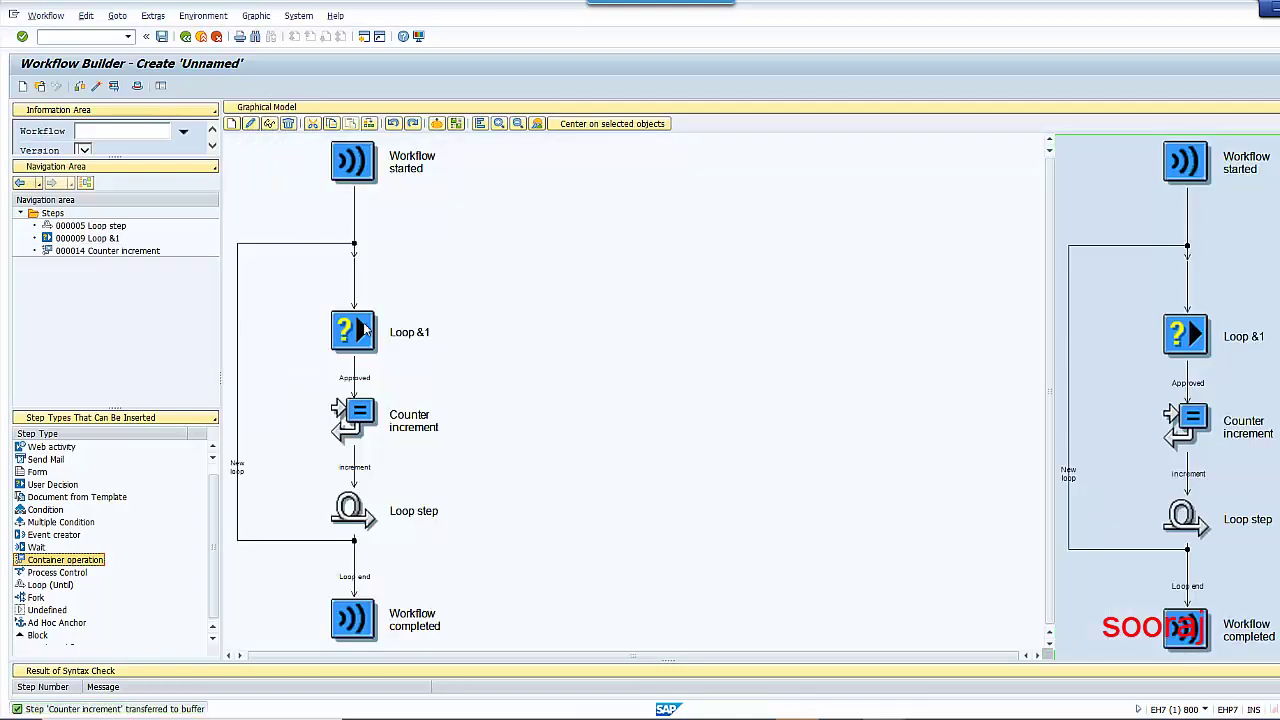
left_click(352, 160)
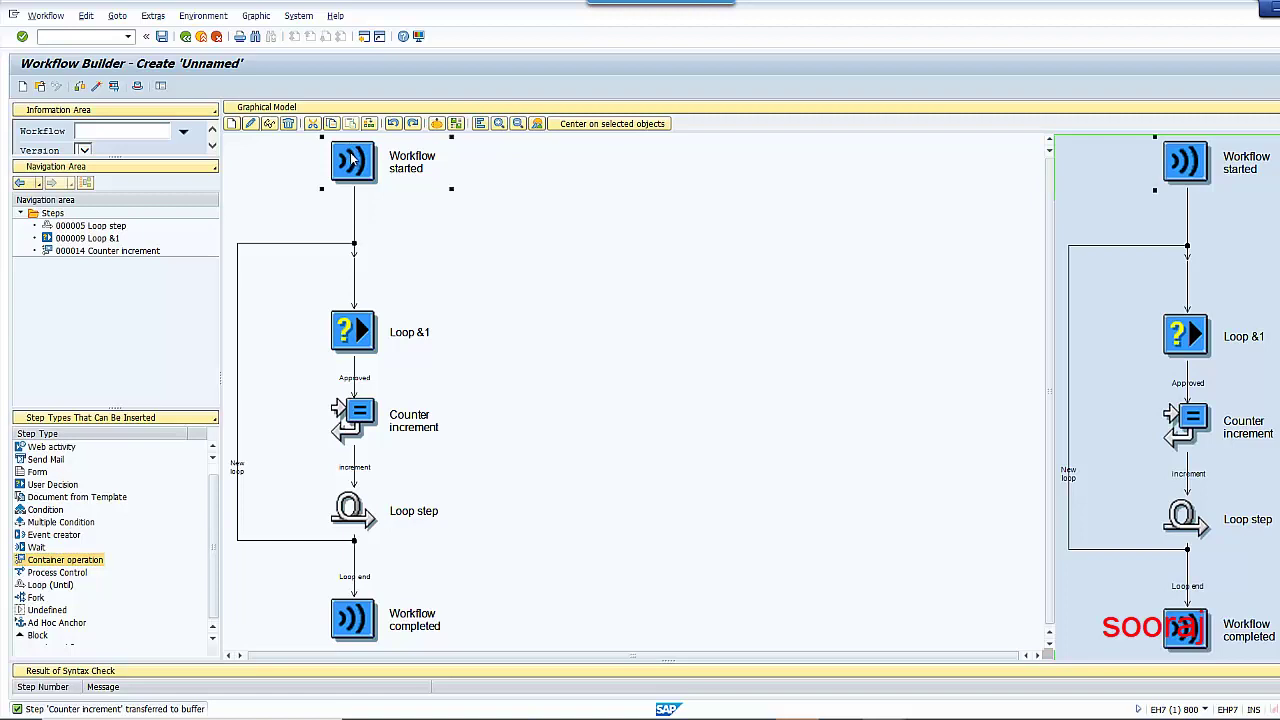
left_click(360, 325)
left_click(354, 378)
left_click(360, 336)
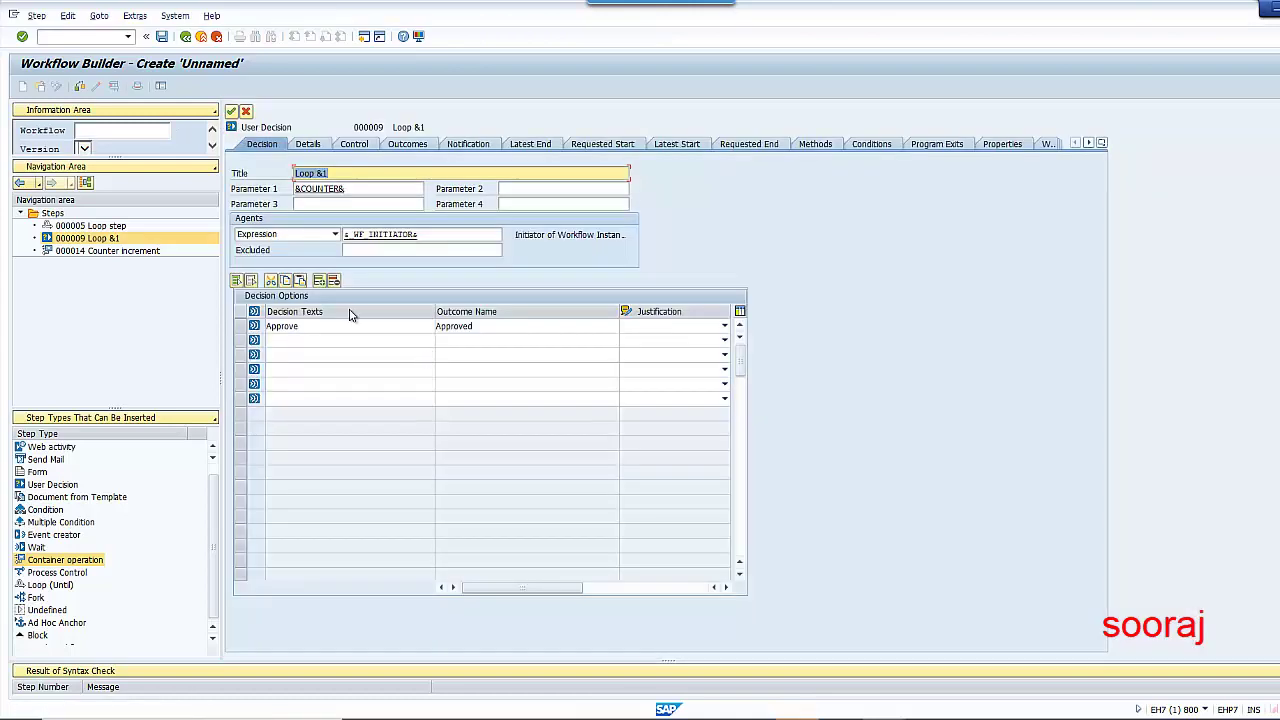
left_click(355, 327)
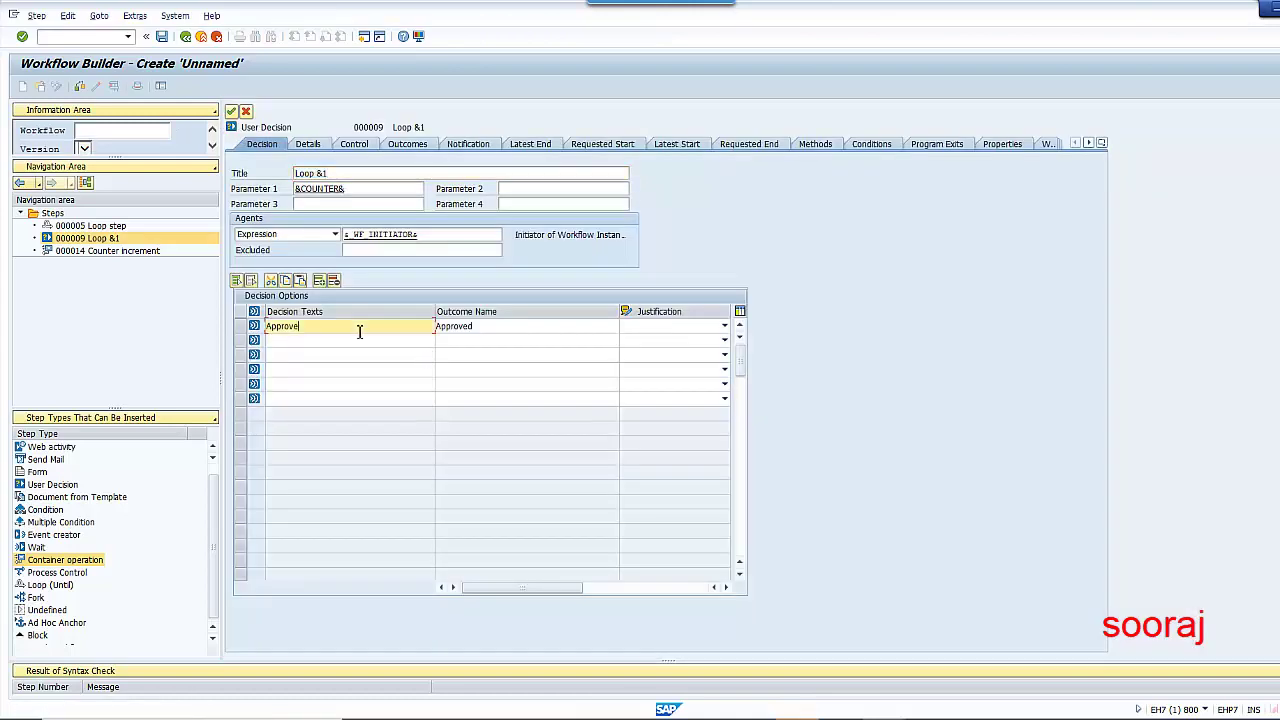
left_click(232, 111)
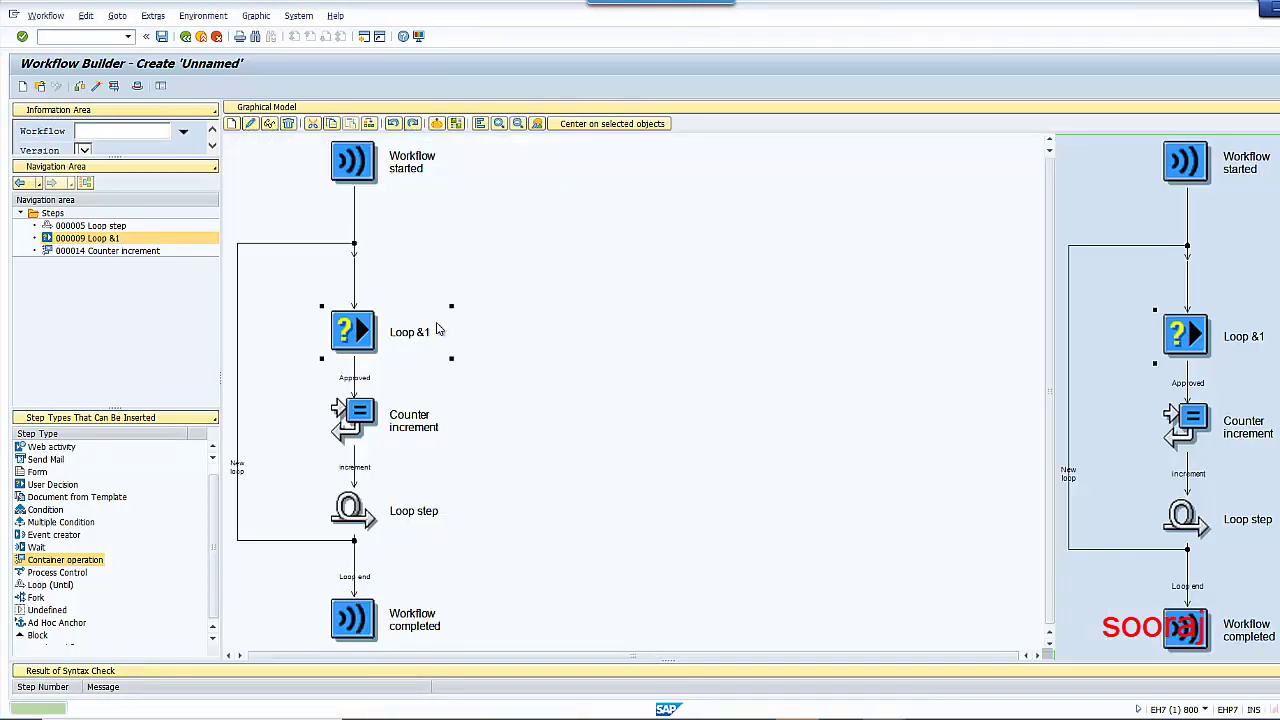
left_click(370, 424)
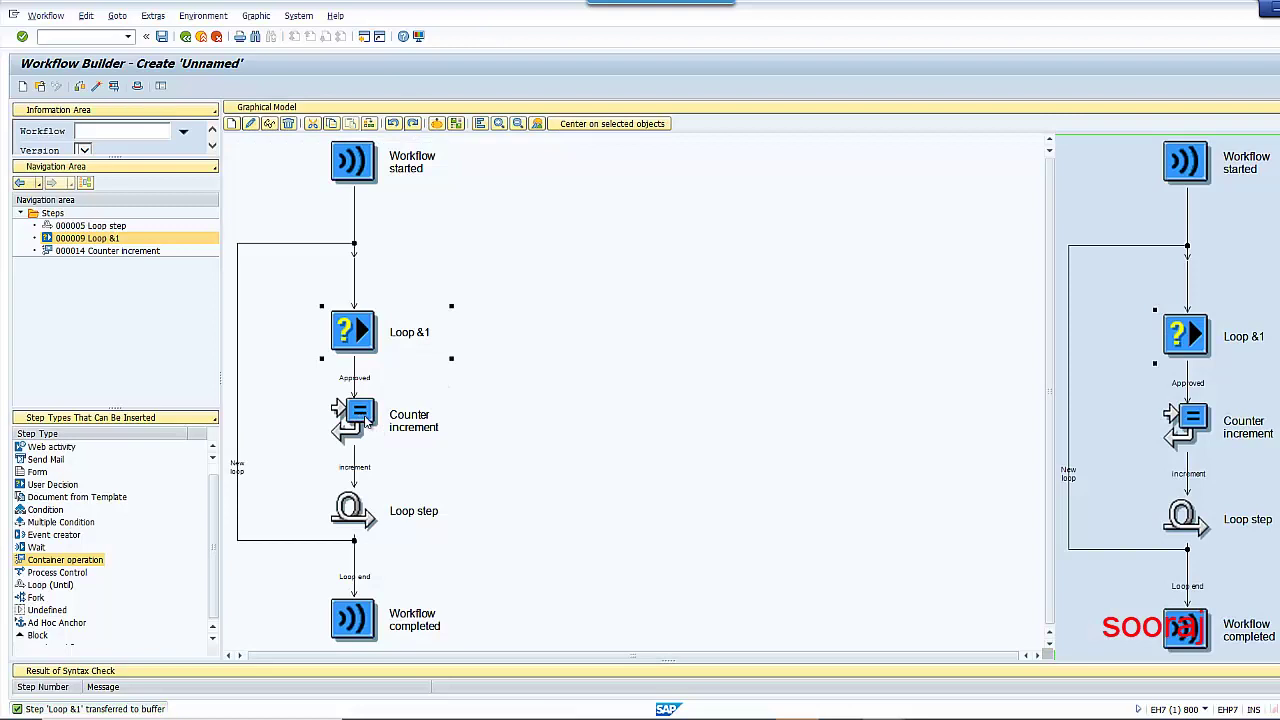
left_click(386, 336)
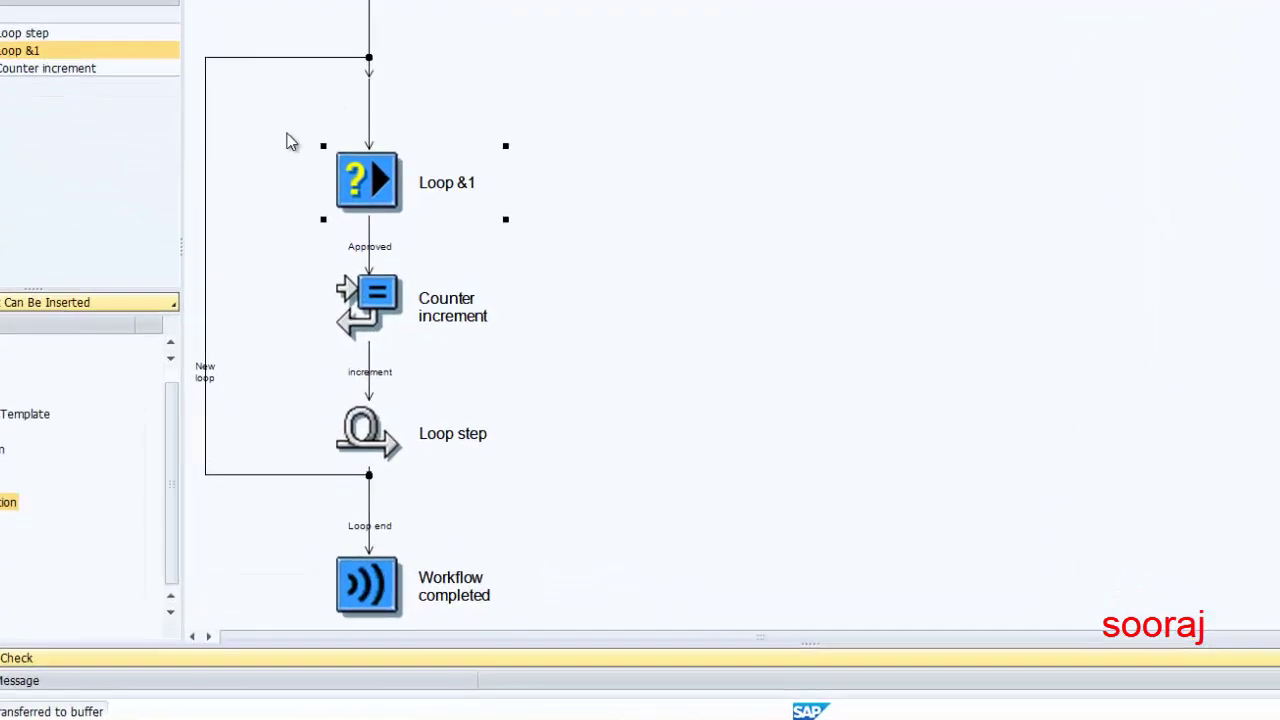
left_click(205, 374)
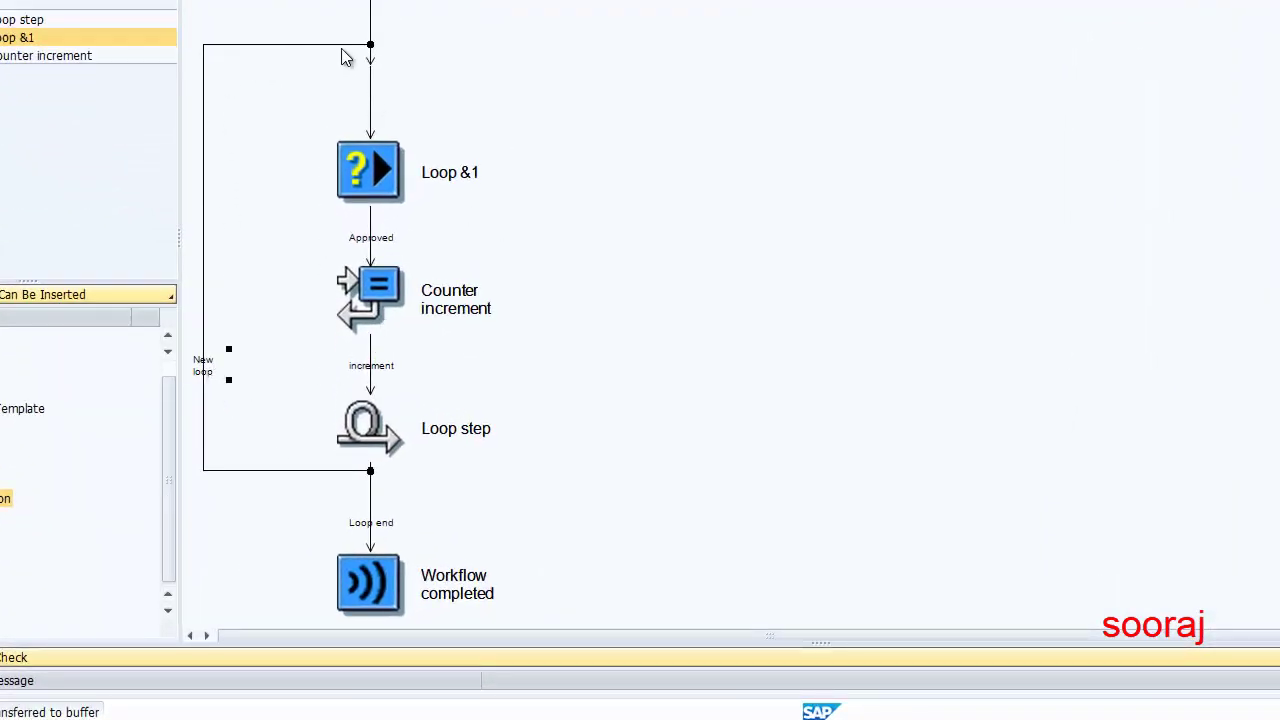
left_click(375, 515)
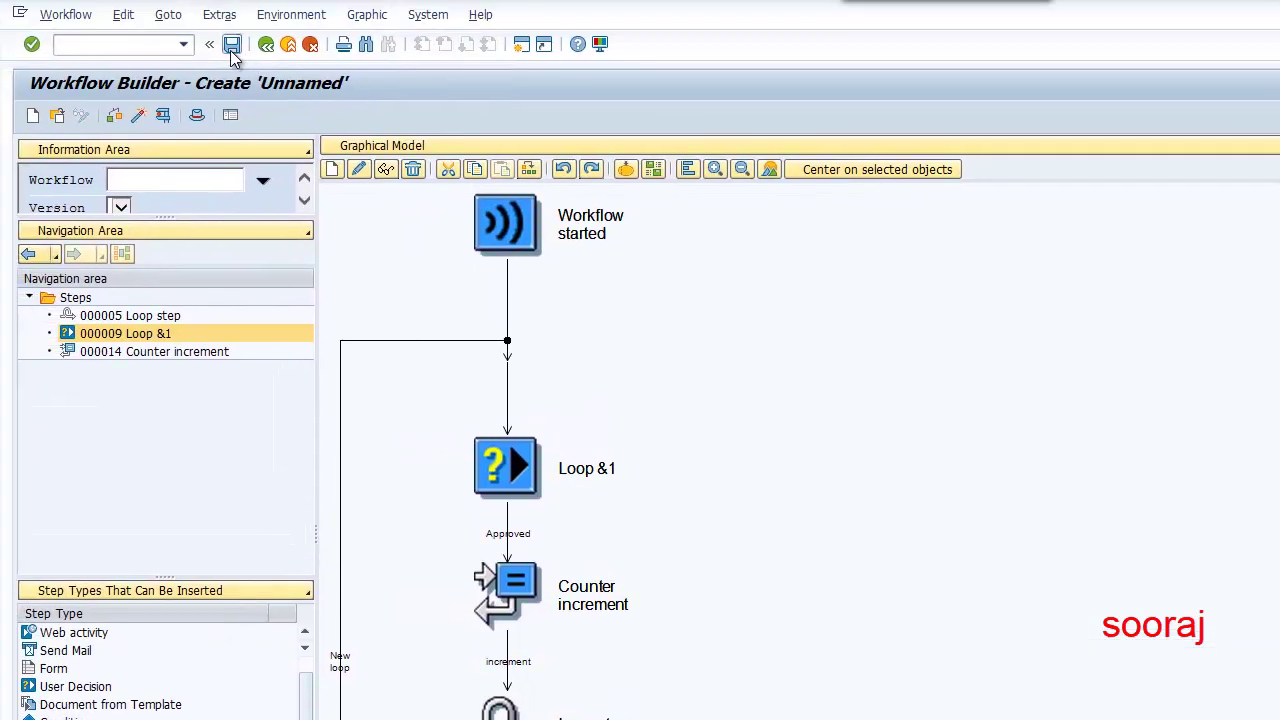
Step: Save the workflow with abbreviation zwftest1 and name zwfte as a local object
left_click(232, 44)
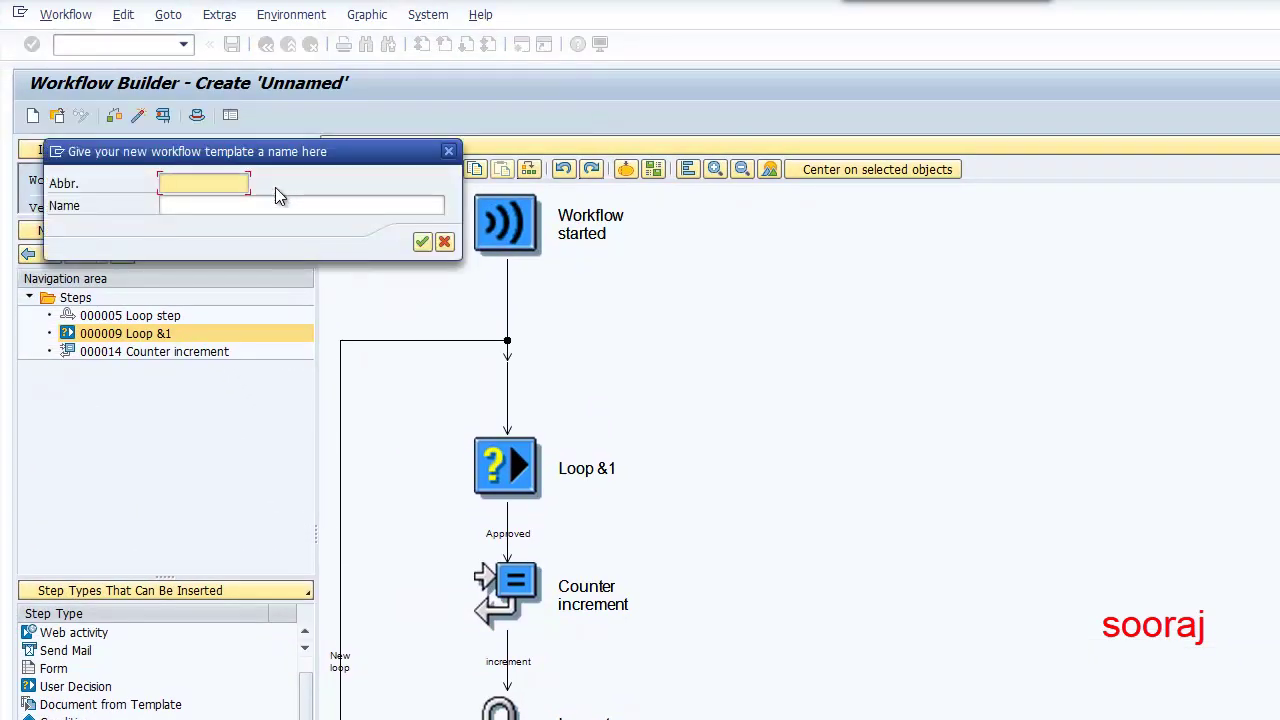
type("zwftest1")
left_click(268, 207)
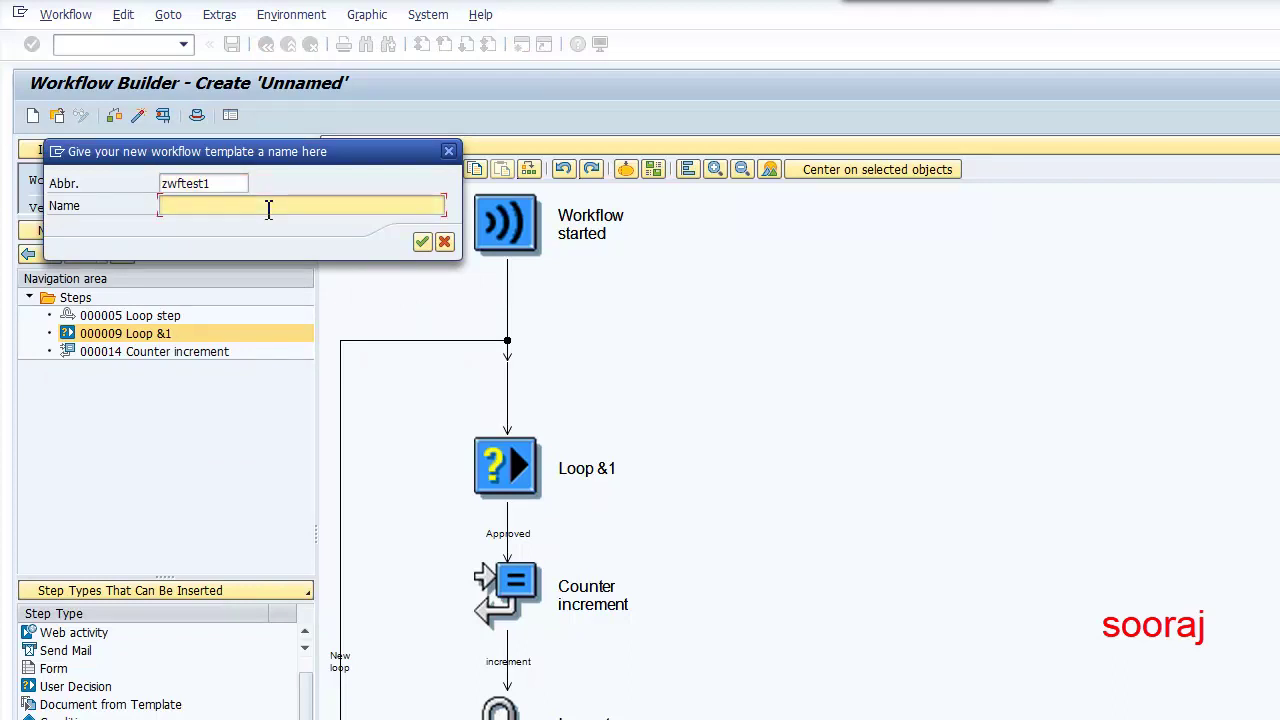
type("w")
key("BackSpace")
type("zwftest1")
left_click(422, 243)
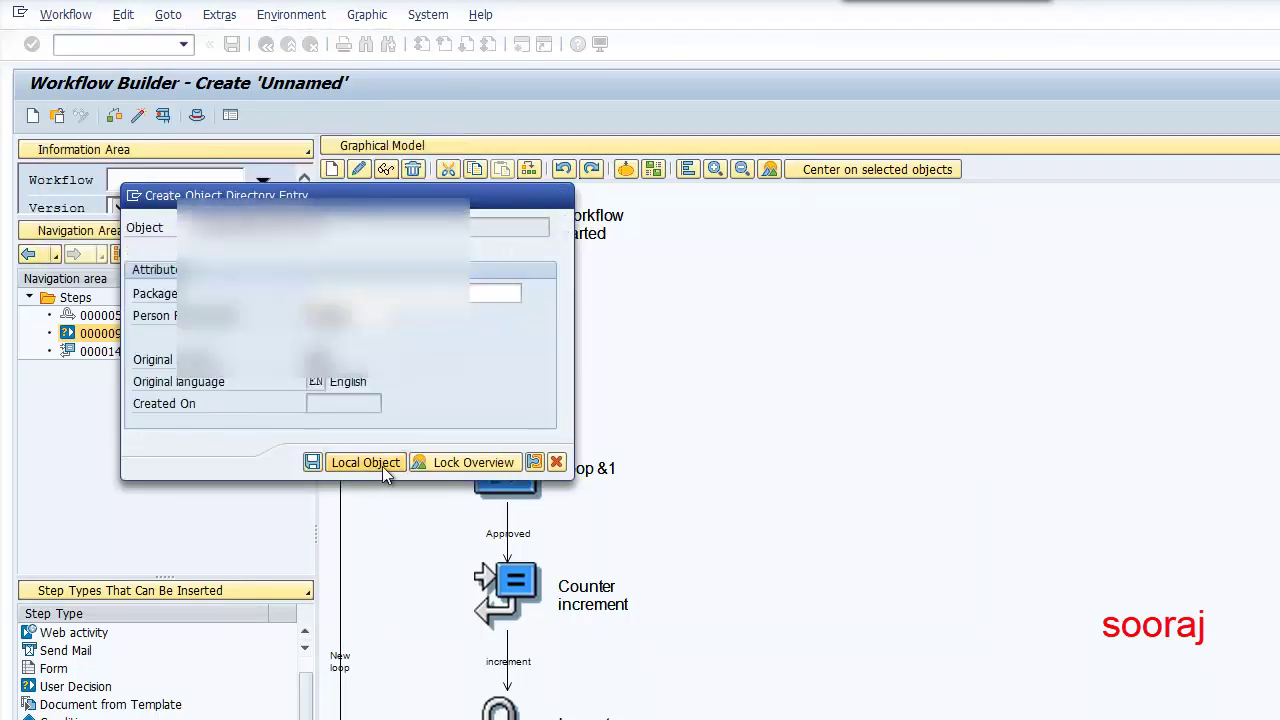
left_click(366, 462)
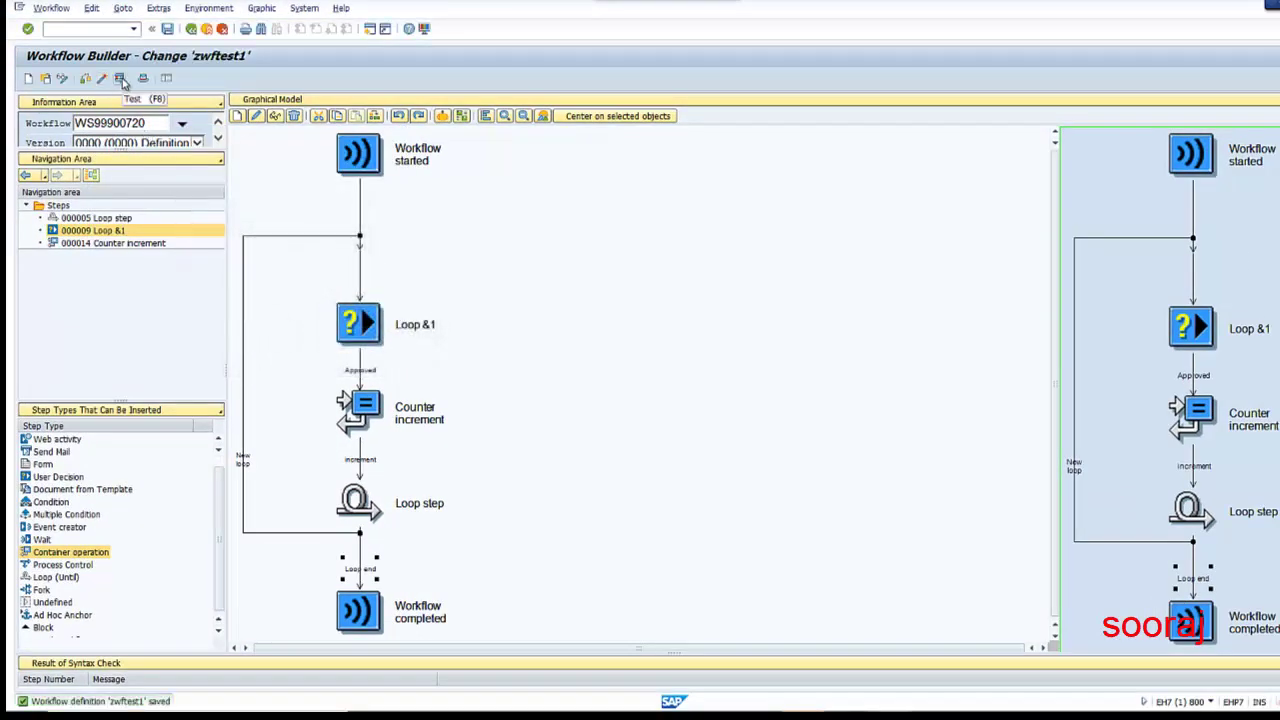
Step: Activate zwftest1, then test-run WS99900720 with counter 1 to get the 'Loop 1' decision
left_click(103, 80)
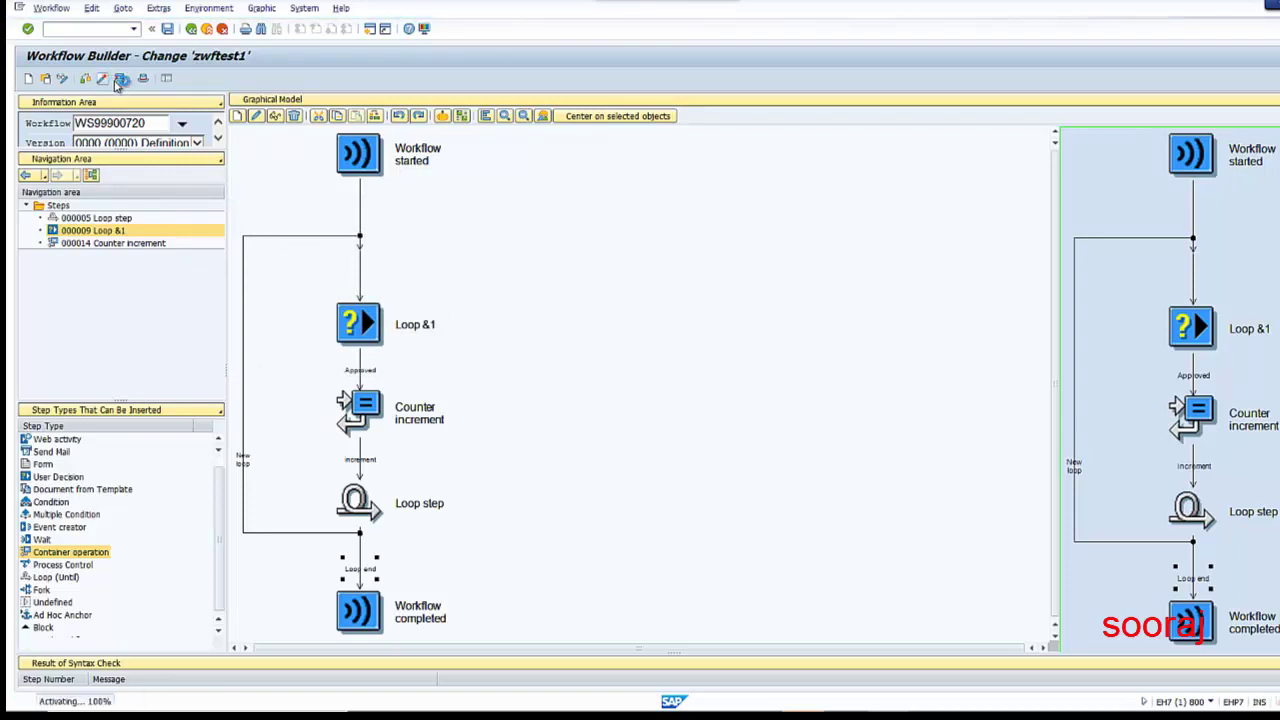
left_click(117, 82)
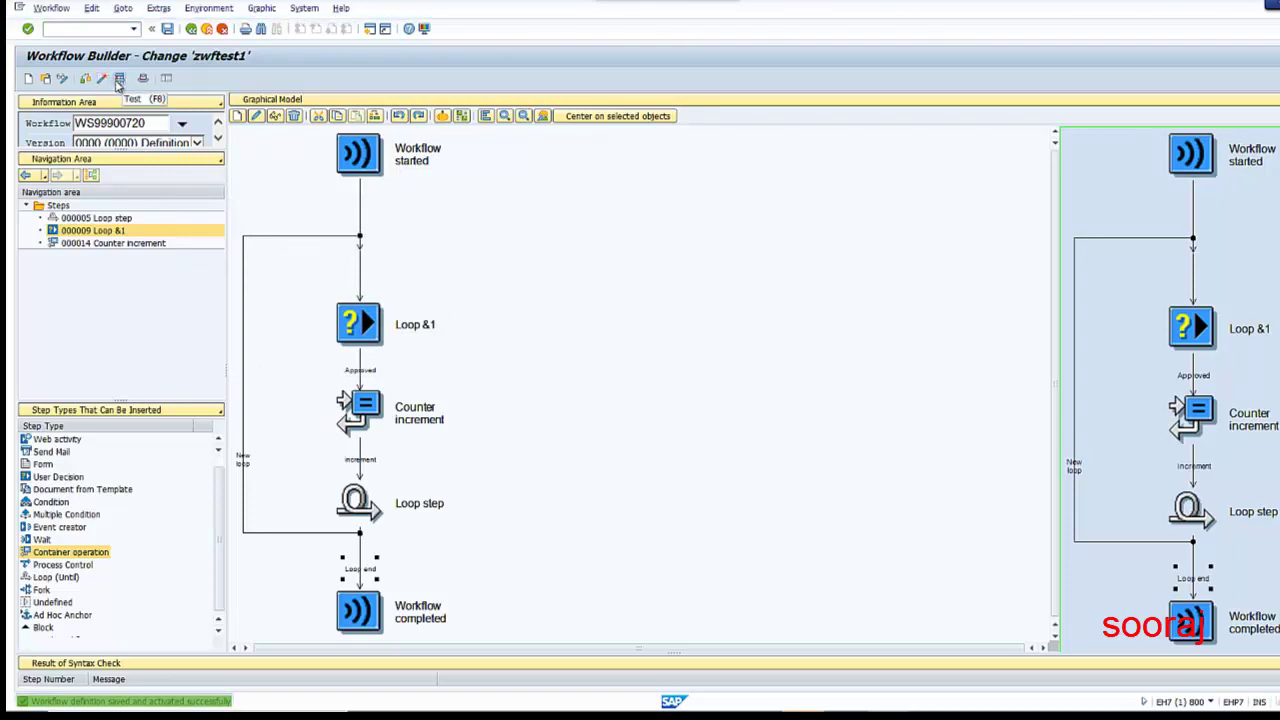
left_click(118, 79)
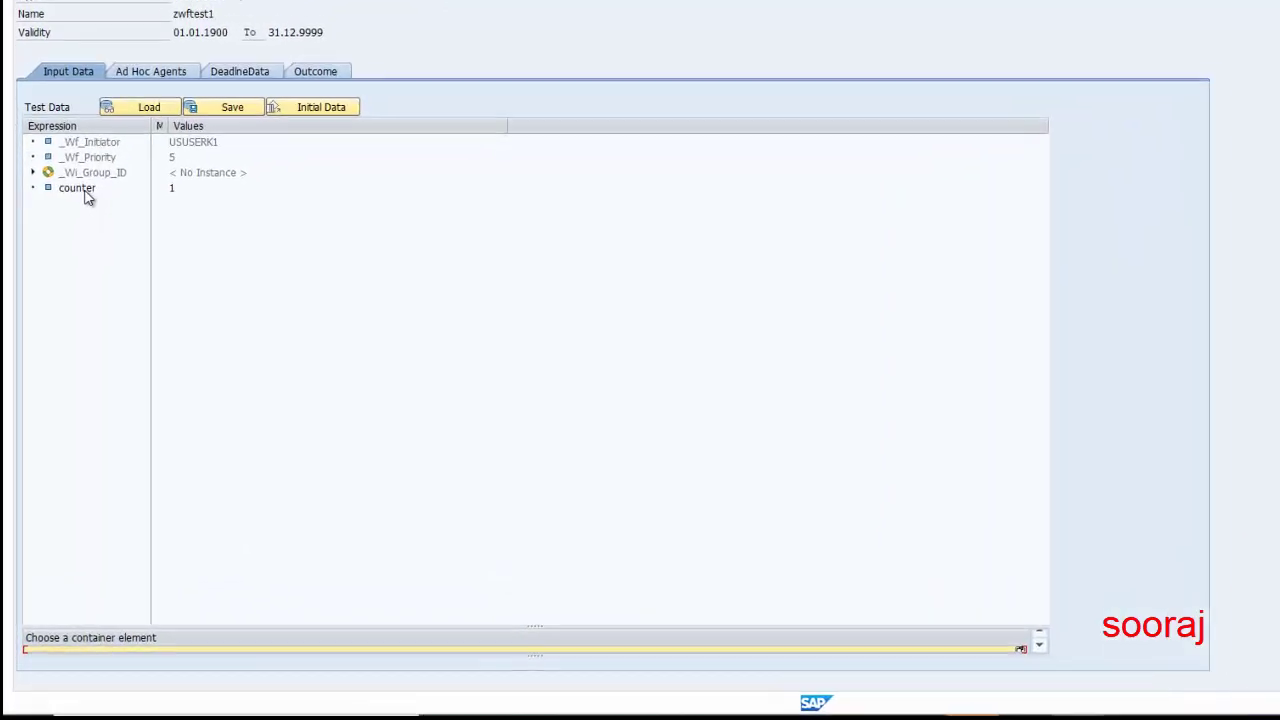
left_click(98, 104)
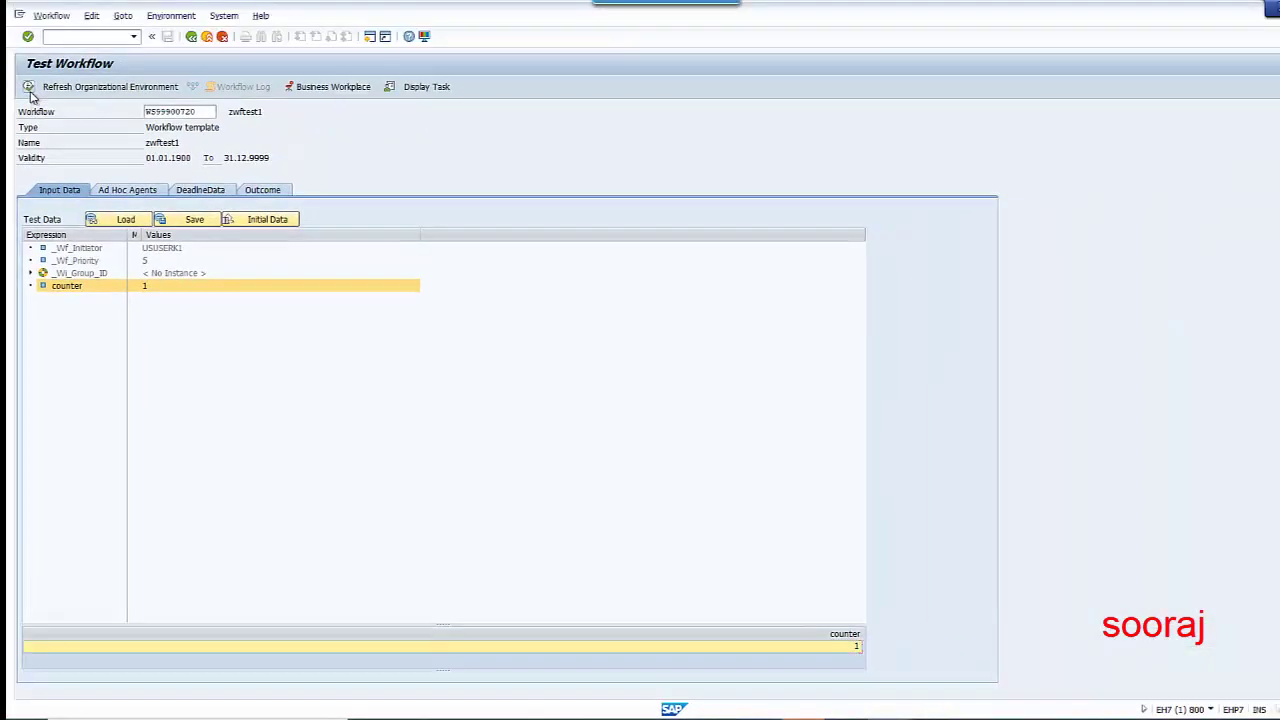
left_click(29, 88)
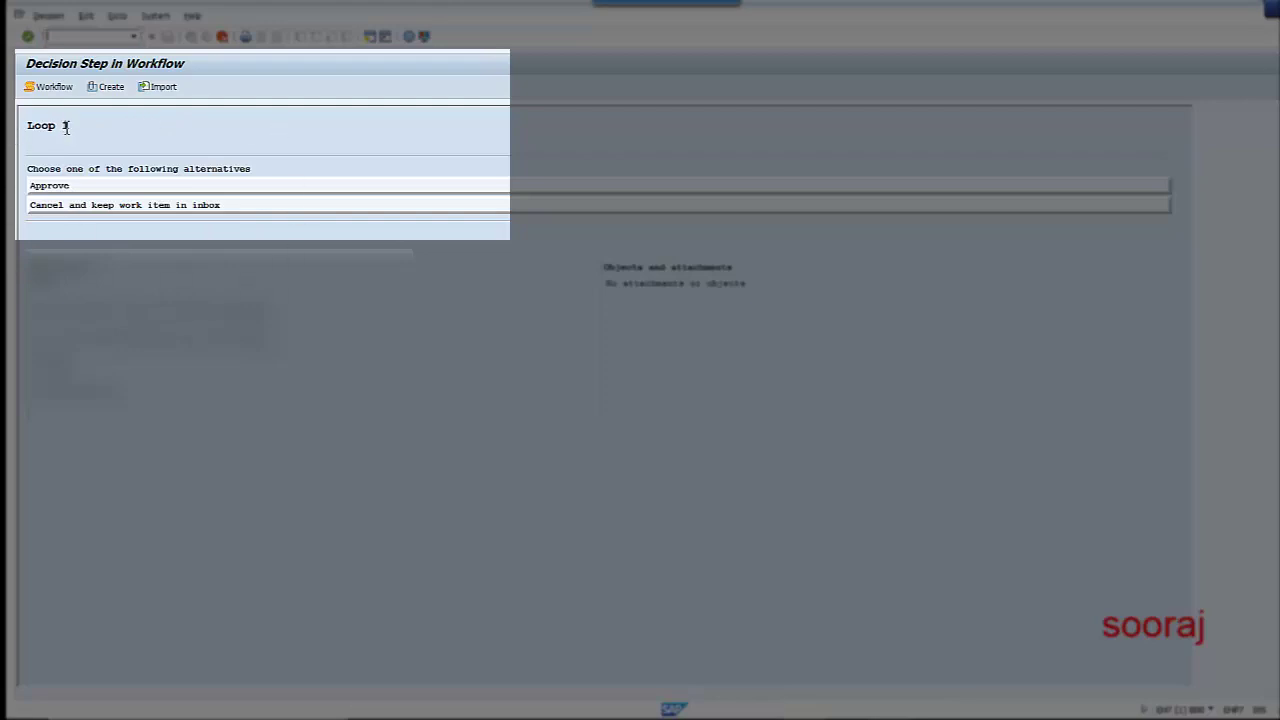
Step: Approve the Loop 1, 2, 3 and 4 decisions so the test run reports Completed
left_click_drag(66, 127, 78, 132)
left_click(61, 126)
double_click(64, 126)
left_click(80, 192)
left_click_drag(62, 128, 70, 135)
left_click(60, 186)
left_click(79, 186)
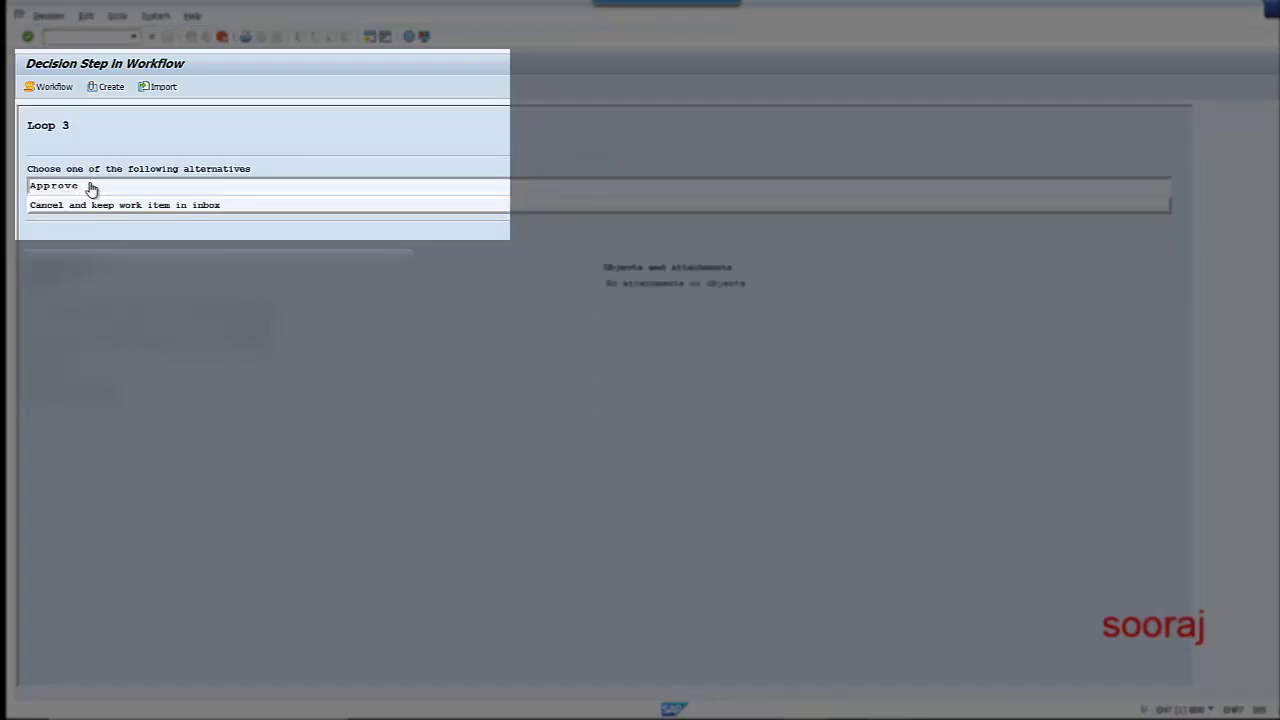
left_click(88, 186)
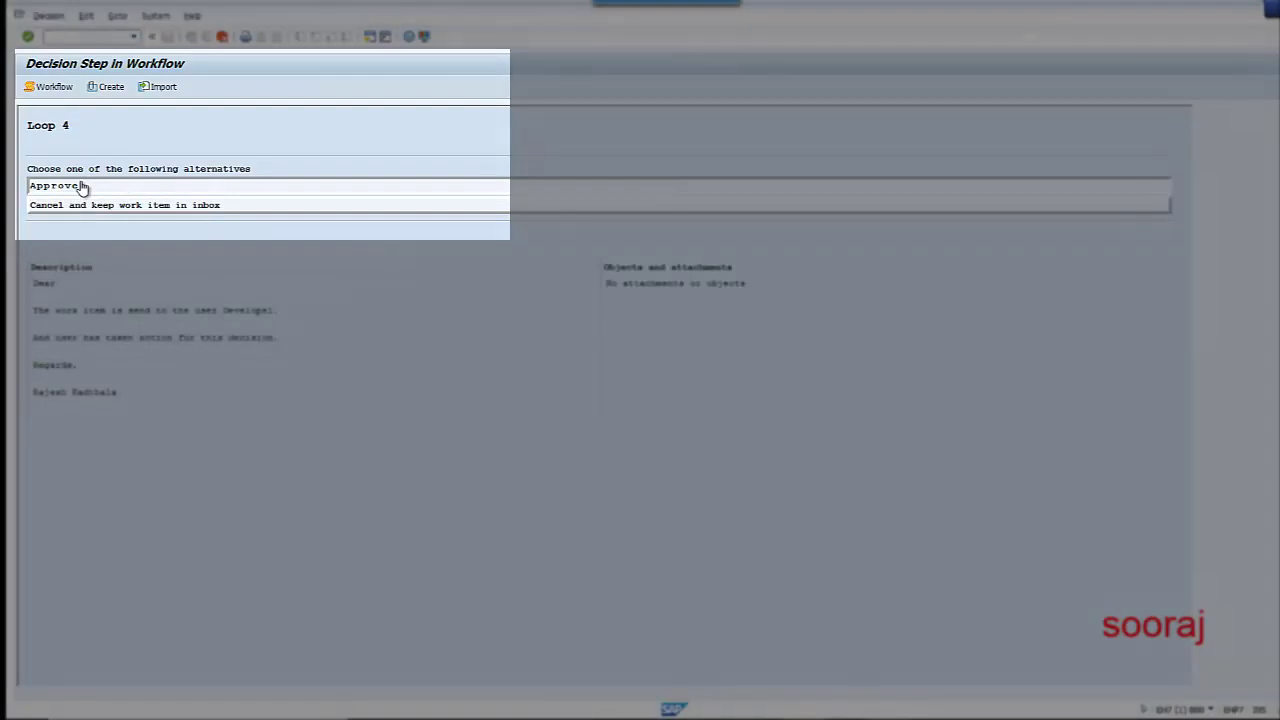
left_click(80, 186)
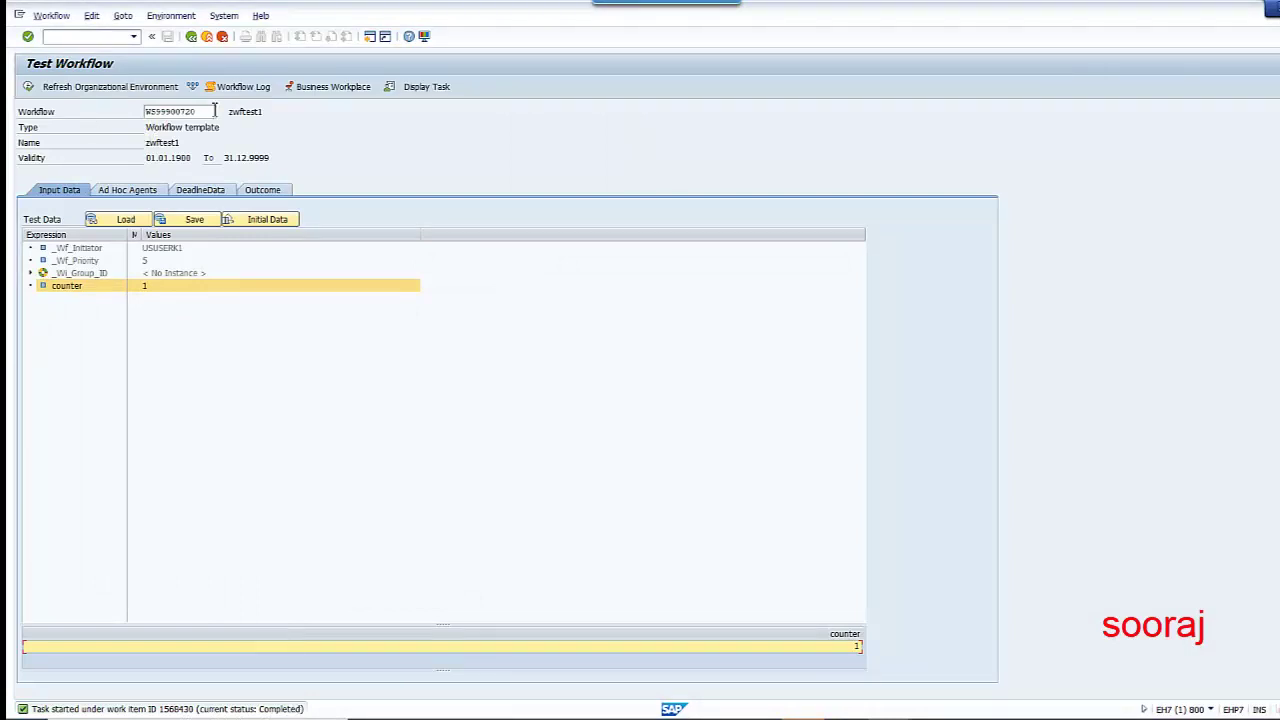
Step: Display the workflow log showing Loop 1 to Loop 4 Completed with outcome Approved
left_click(245, 86)
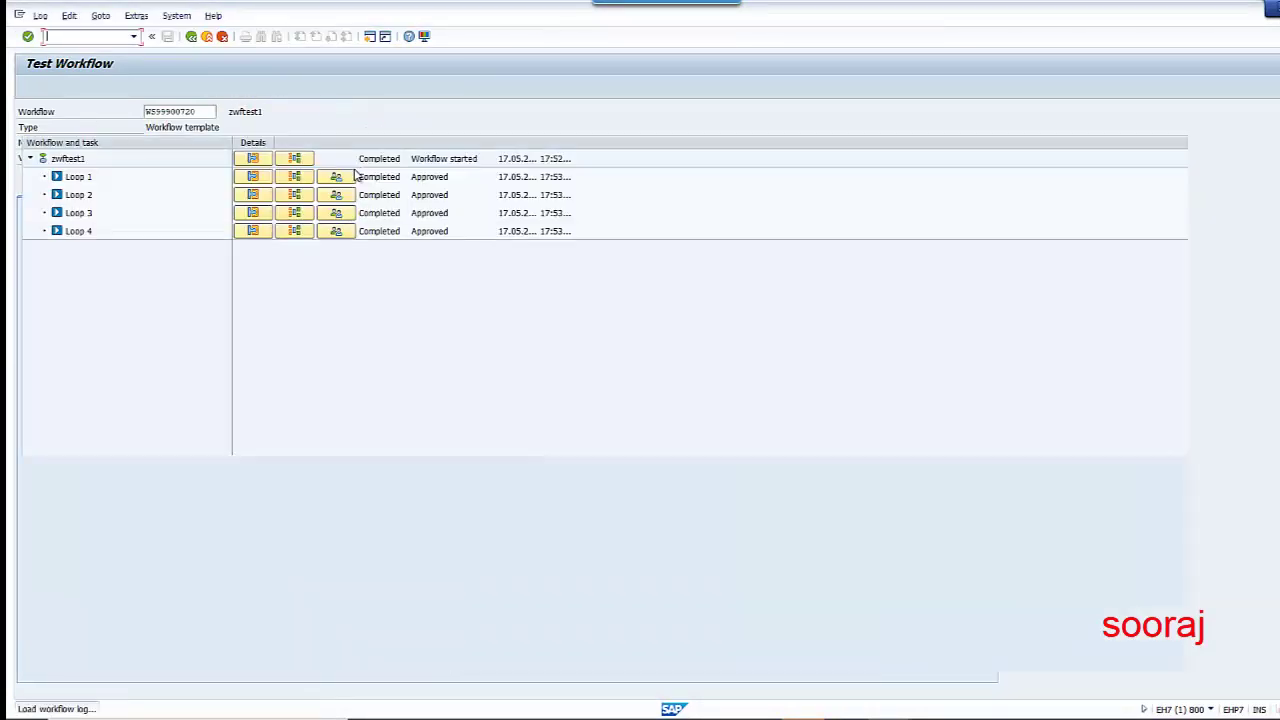